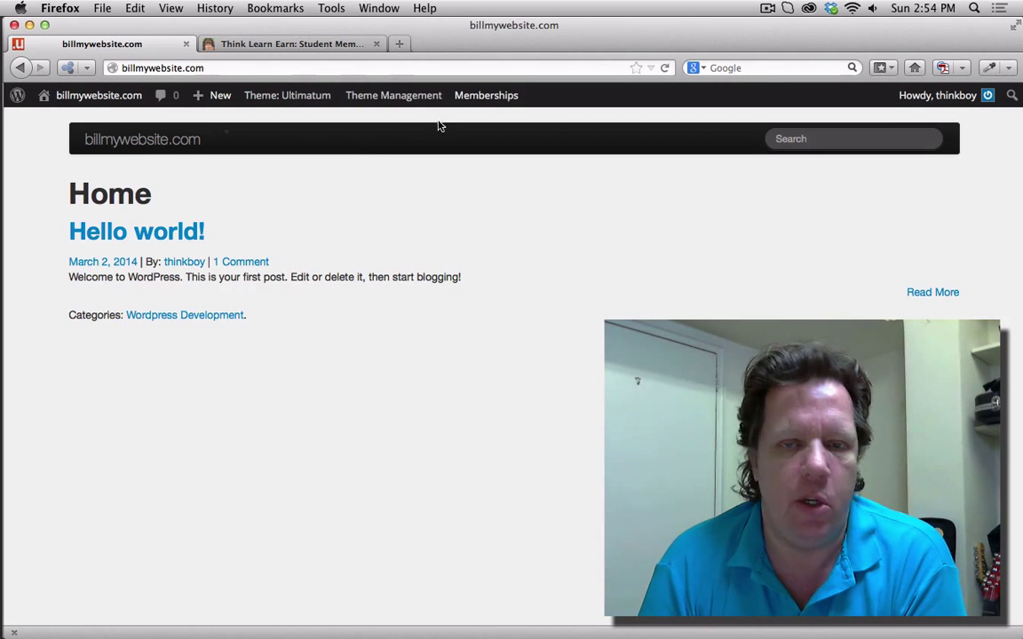
Have the membership plugin generate all its required pages automatically in the page settings, and save those settings
{"action": "mouse_move", "coordinate": [480, 100]}
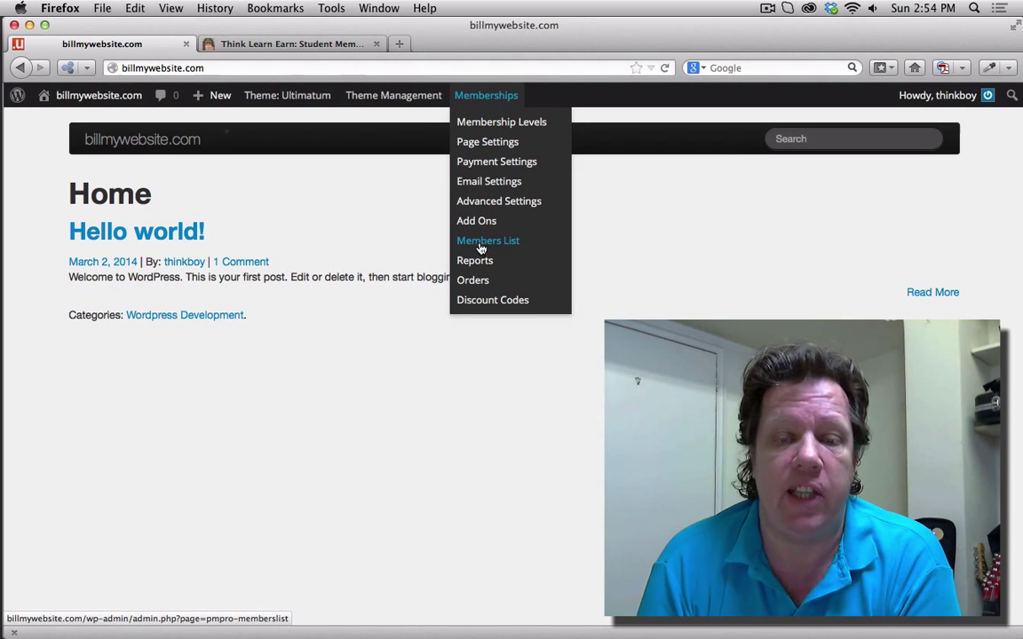
{"action": "left_click", "coordinate": [477, 145]}
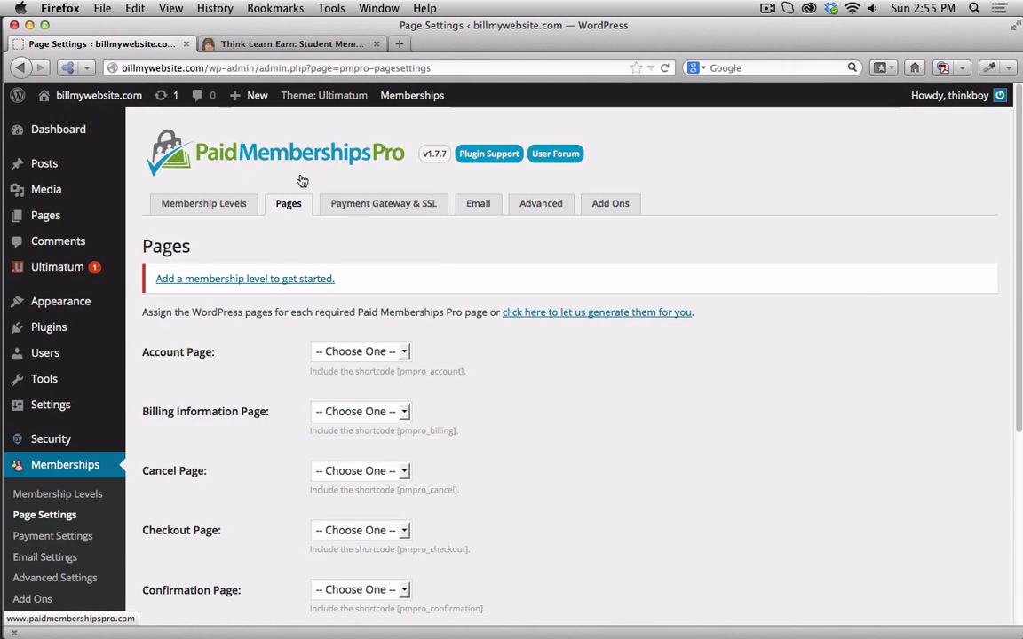
{"action": "scroll", "coordinate": [437, 256], "scroll_direction": "down", "scroll_amount": 3}
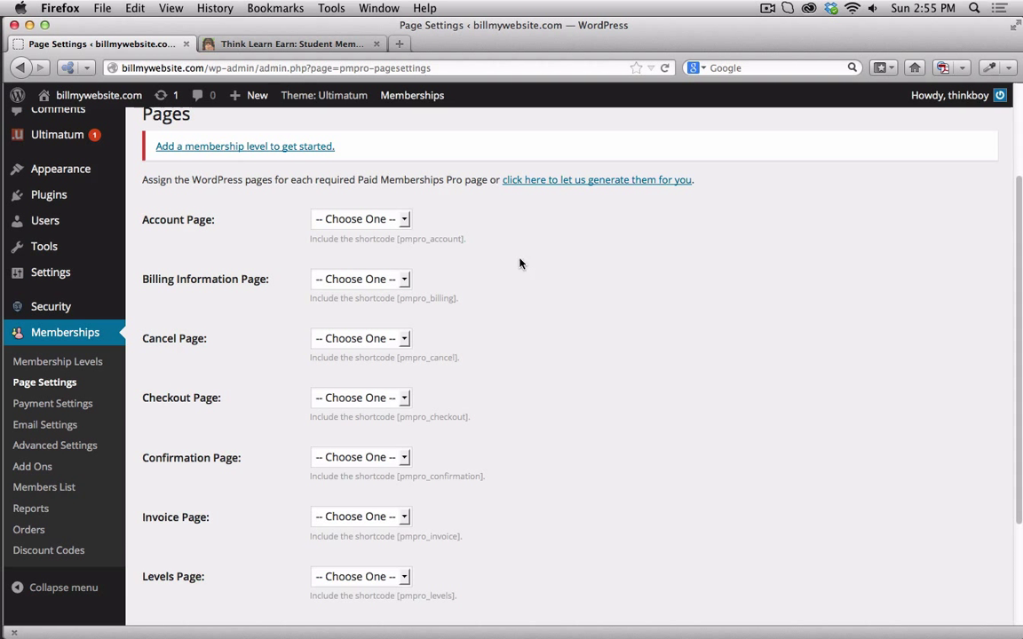
{"action": "left_click", "coordinate": [566, 182]}
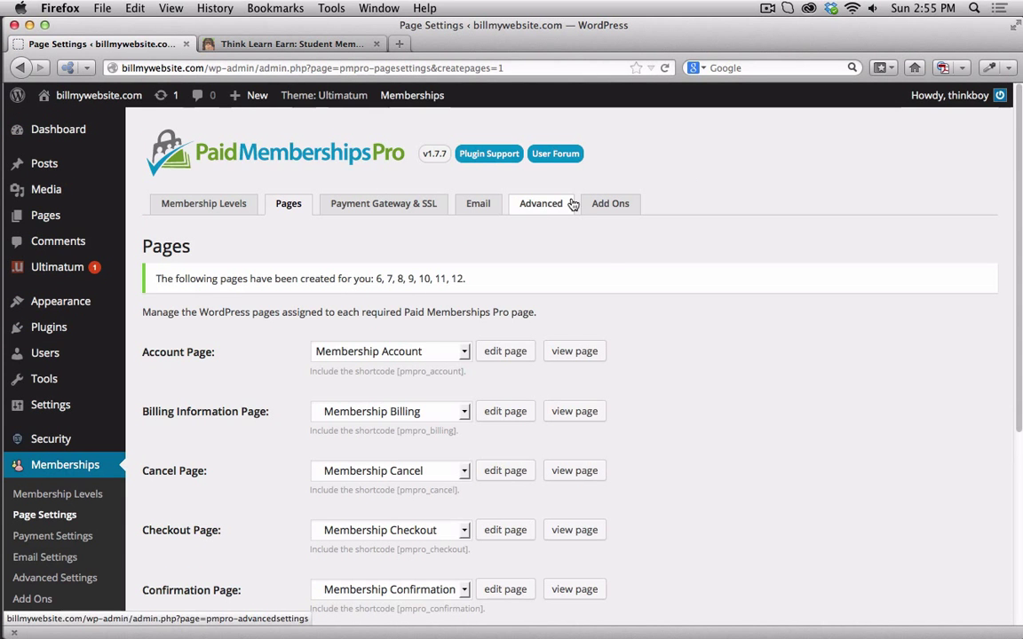
{"action": "scroll", "coordinate": [692, 290], "scroll_direction": "down", "scroll_amount": 5}
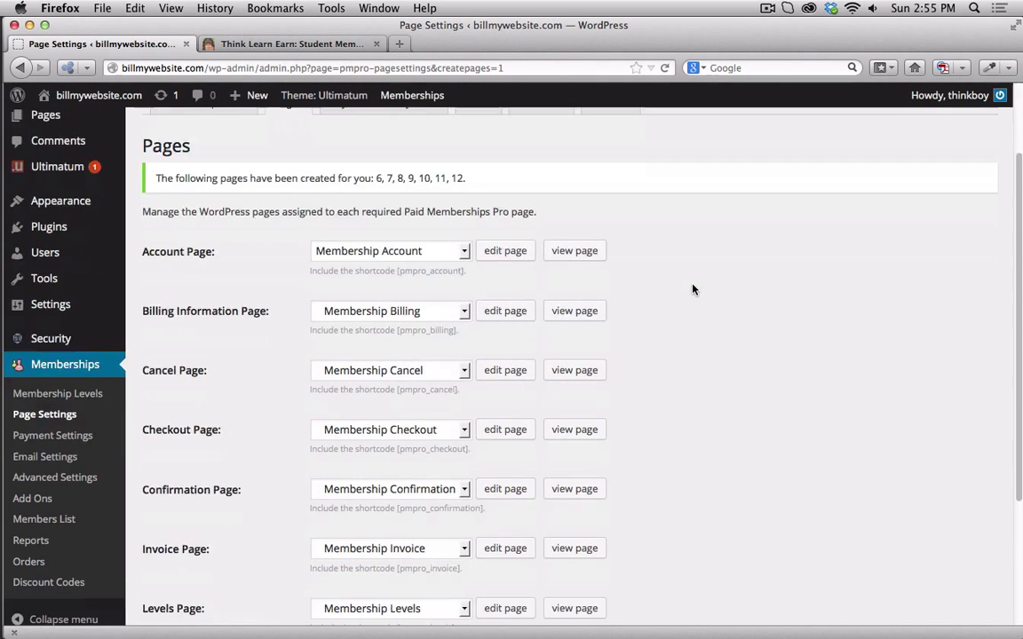
{"action": "left_click", "coordinate": [182, 515]}
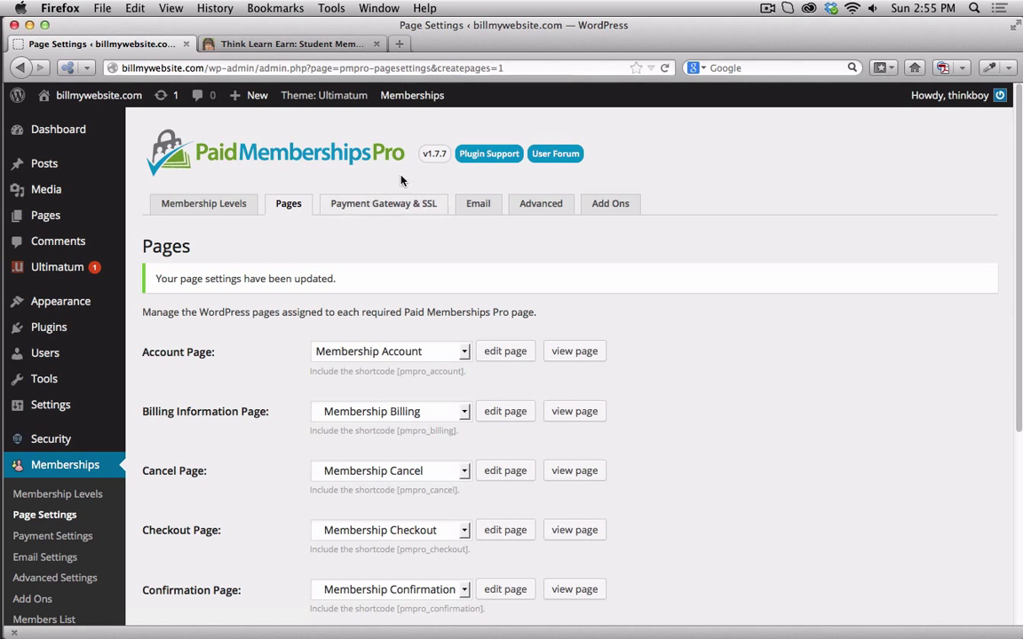
Open the post categories and review the existing category list
{"action": "mouse_move", "coordinate": [118, 198]}
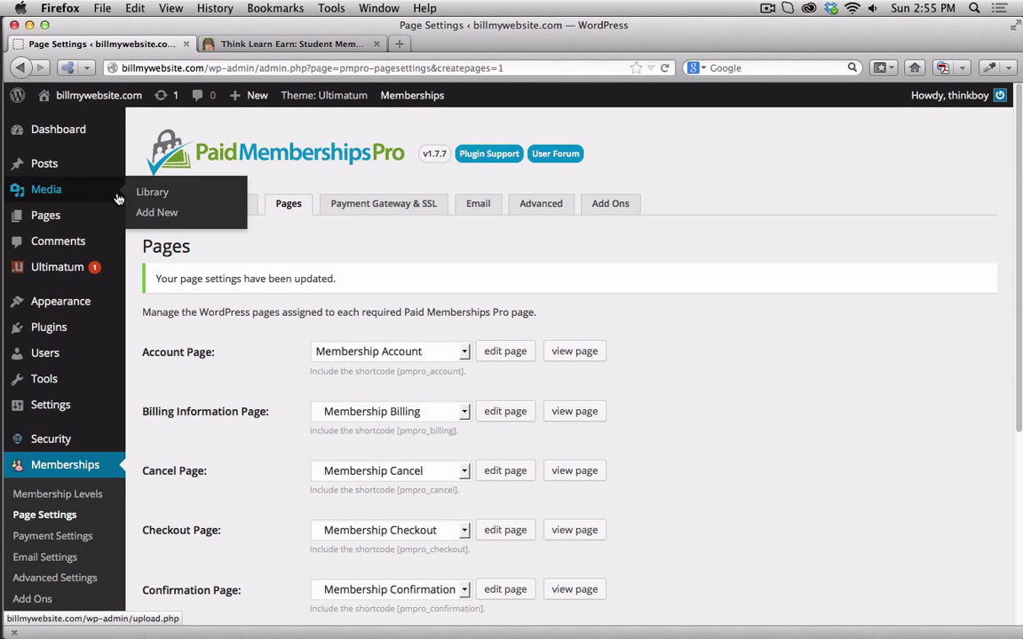
{"action": "mouse_move", "coordinate": [76, 167]}
{"action": "left_click", "coordinate": [157, 207]}
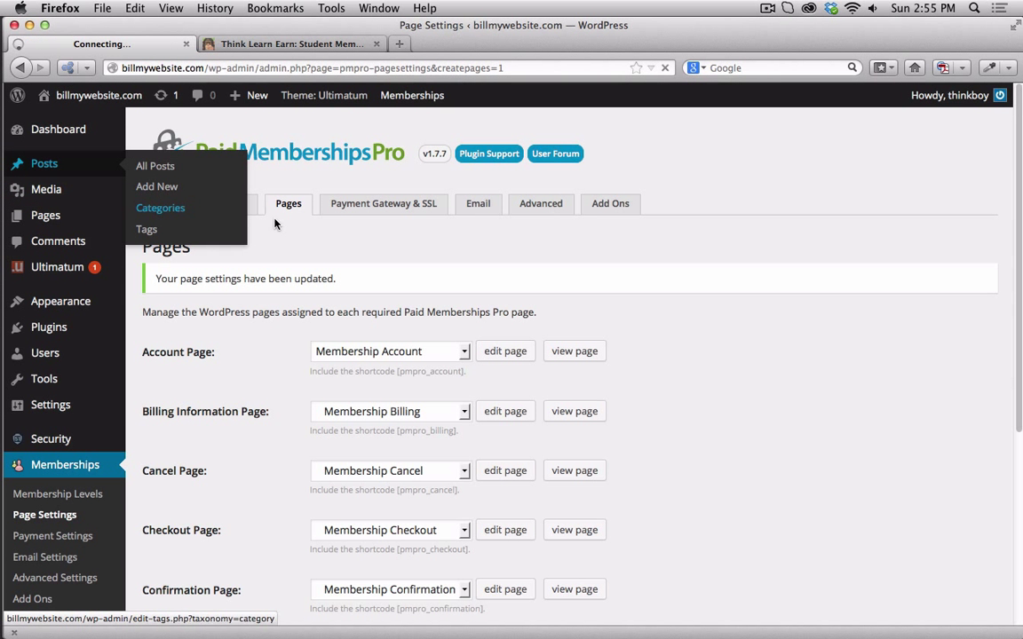
{"action": "scroll", "coordinate": [655, 331], "scroll_direction": "down", "scroll_amount": 3}
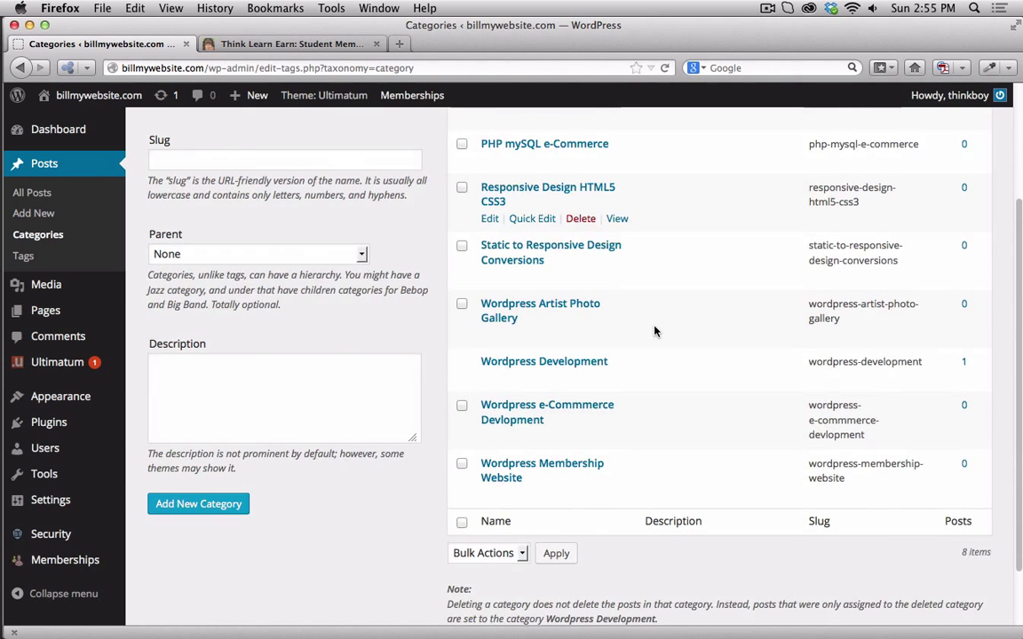
{"action": "scroll", "coordinate": [655, 331], "scroll_direction": "up", "scroll_amount": 2}
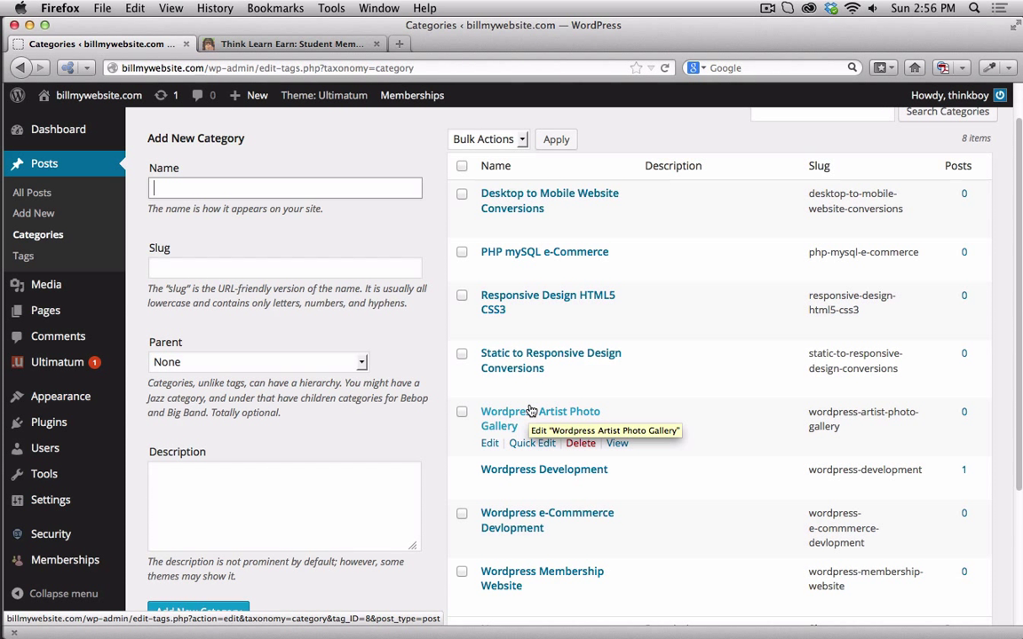
Add a new membership level and name it "wordpress e-commerc"
{"action": "mouse_move", "coordinate": [412, 95]}
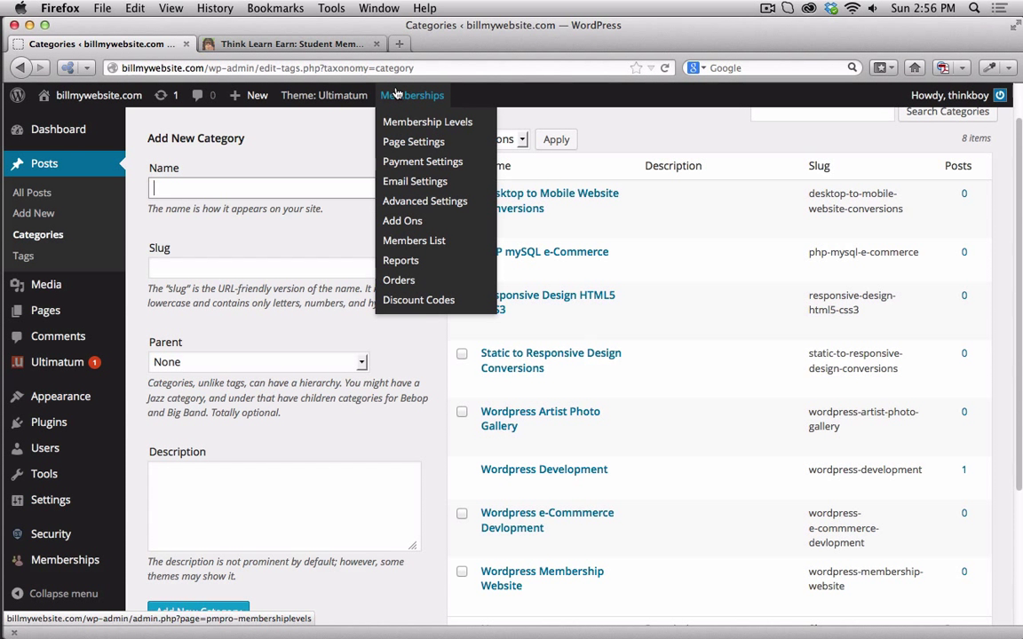
{"action": "left_click", "coordinate": [414, 121]}
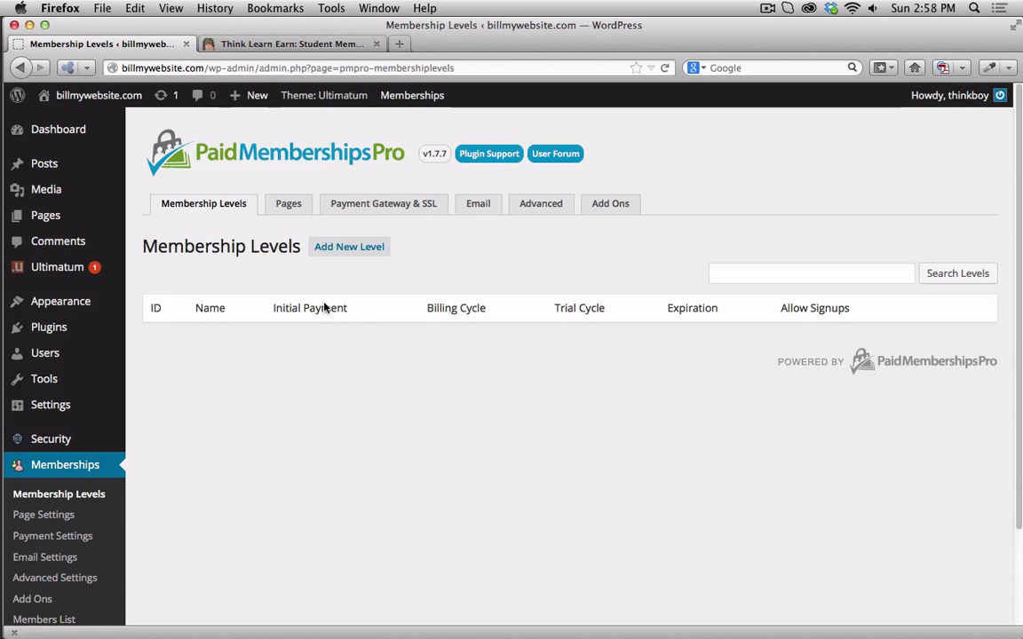
{"action": "left_click", "coordinate": [337, 247]}
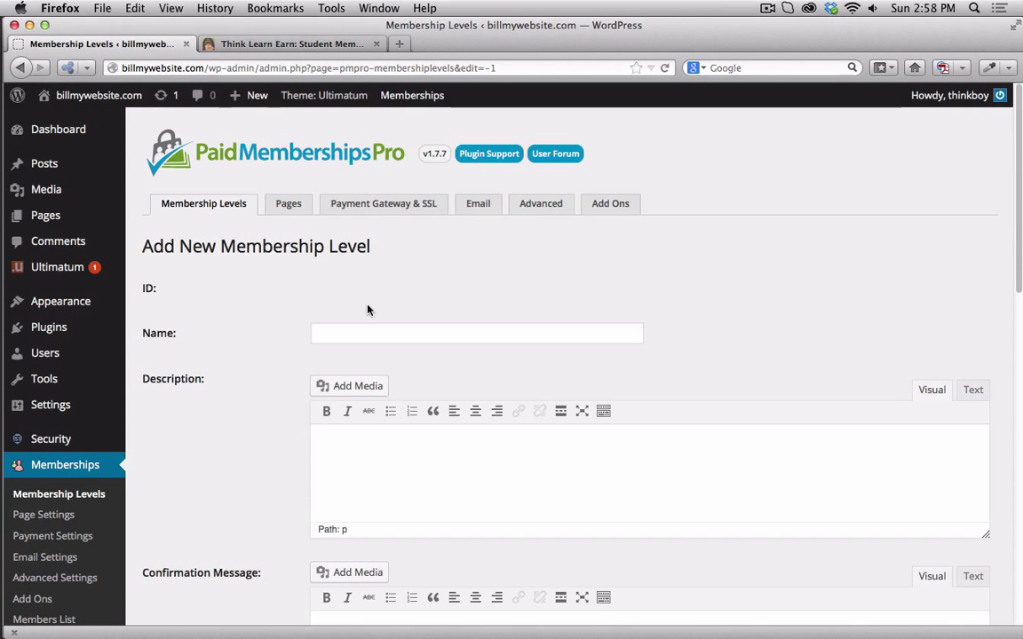
{"action": "left_click", "coordinate": [377, 339]}
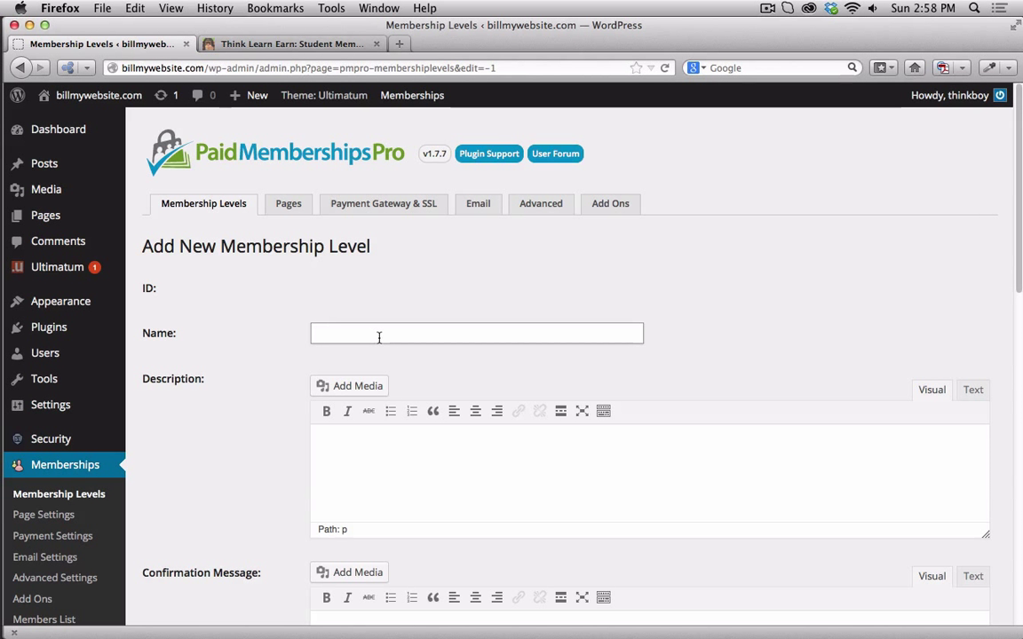
{"action": "type", "text": "web"}
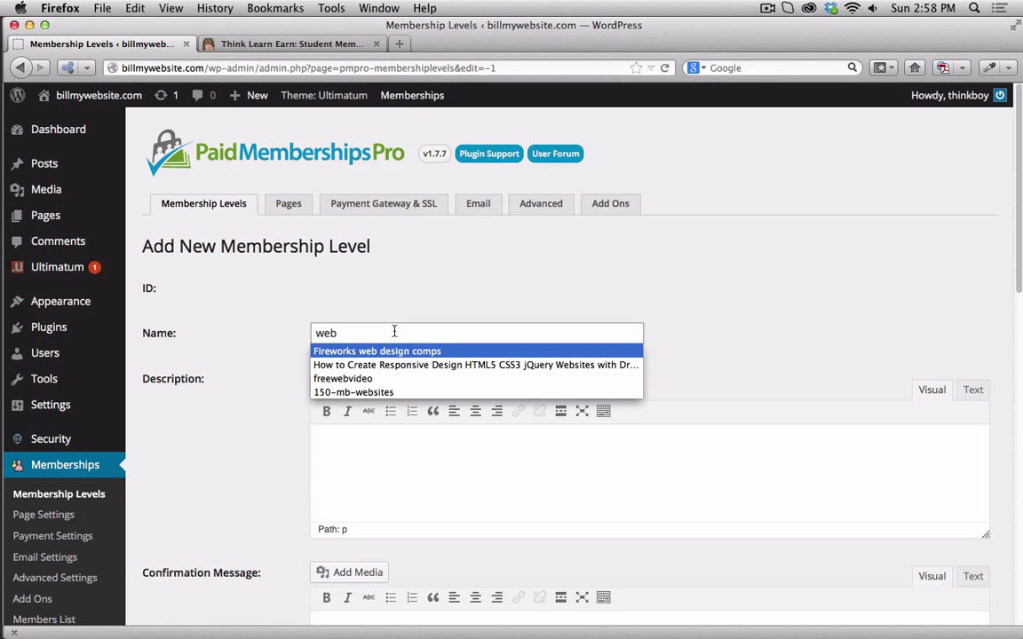
{"action": "key", "text": "BackSpace"}
{"action": "key", "text": "BackSpace"}
{"action": "key", "text": "BackSpace"}
{"action": "type", "text": "wordepress"}
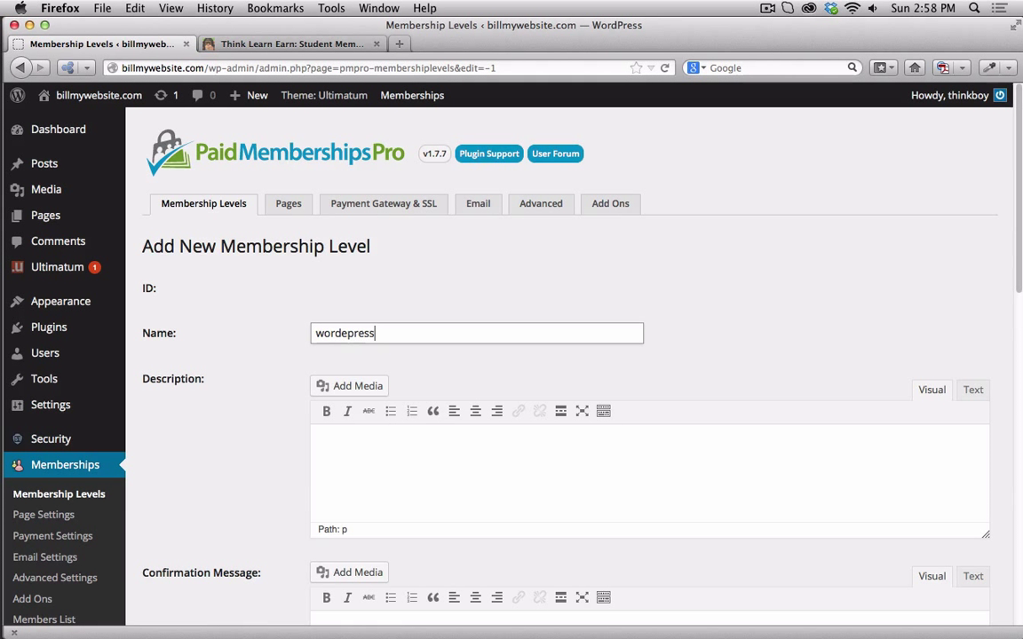
{"action": "key", "text": "BackSpace"}
{"action": "key", "text": "BackSpace"}
{"action": "key", "text": "BackSpace"}
{"action": "key", "text": "BackSpace"}
{"action": "key", "text": "BackSpace"}
{"action": "key", "text": "BackSpace"}
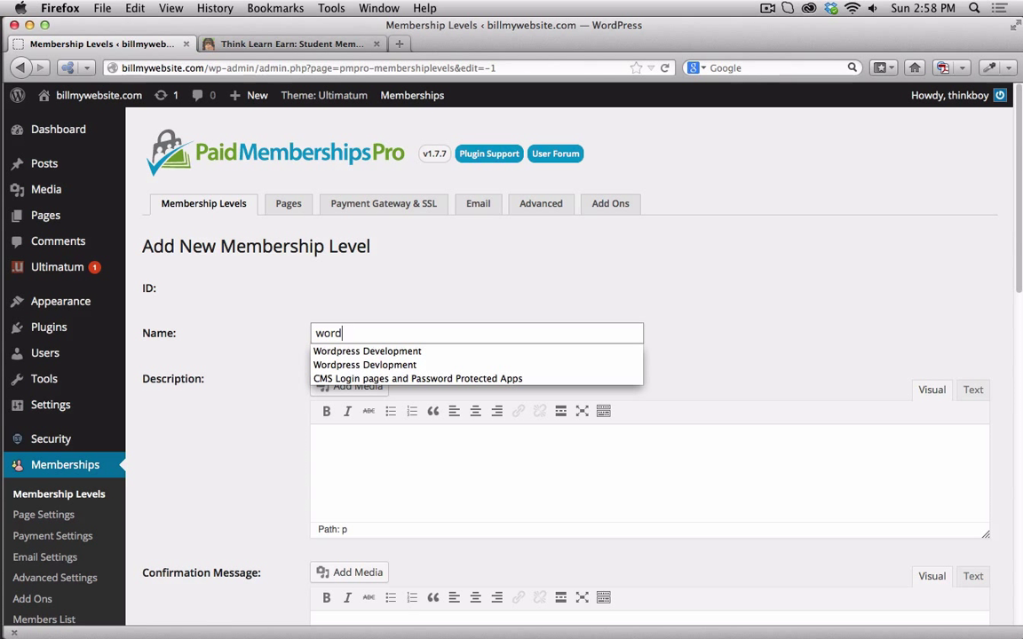
{"action": "type", "text": "press"}
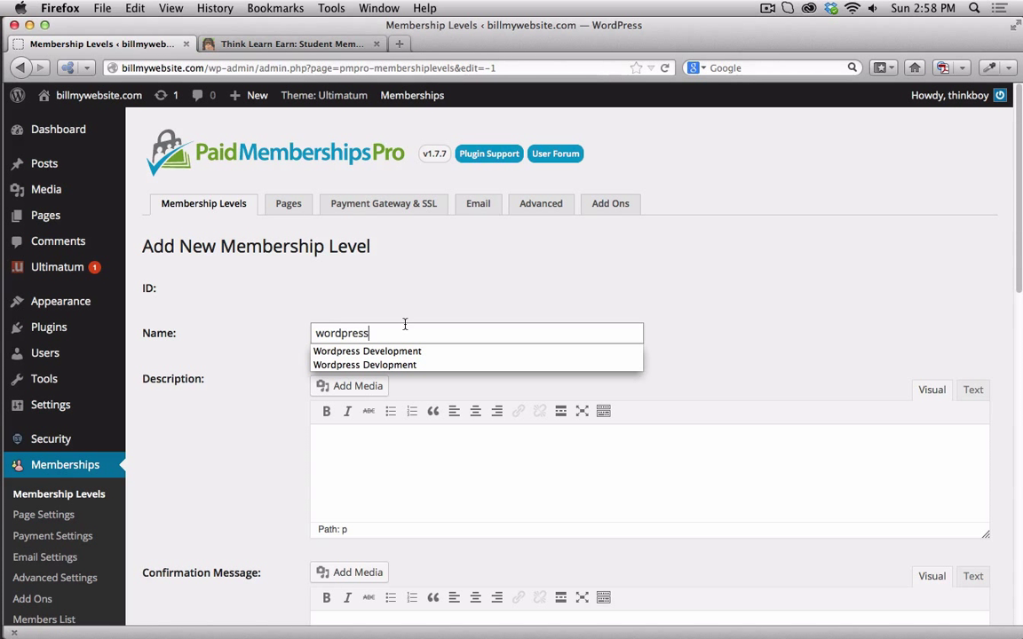
{"action": "type", "text": " e"}
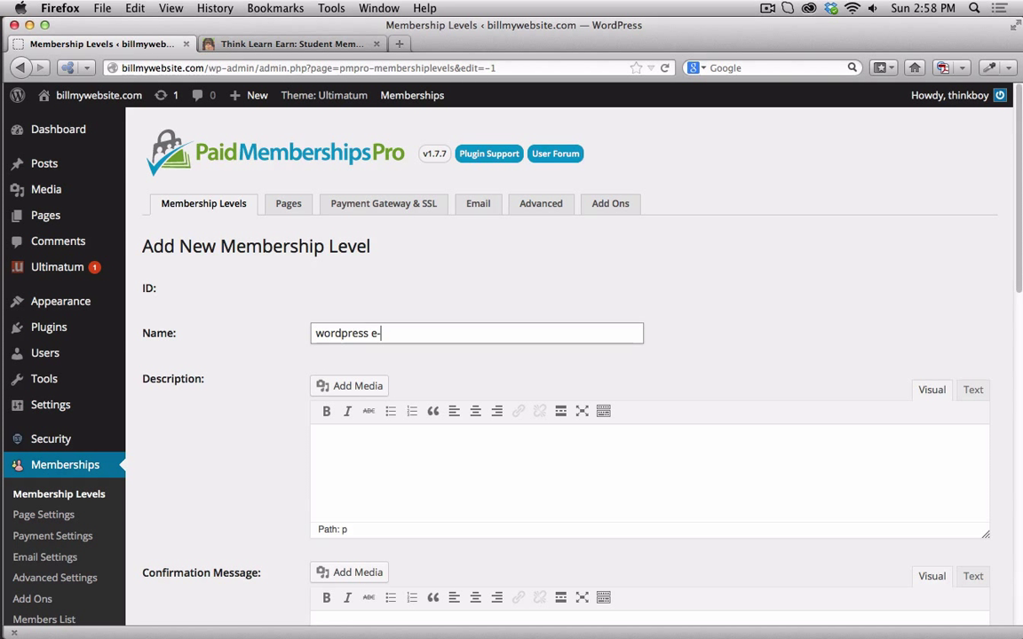
{"action": "type", "text": "-commerc"}
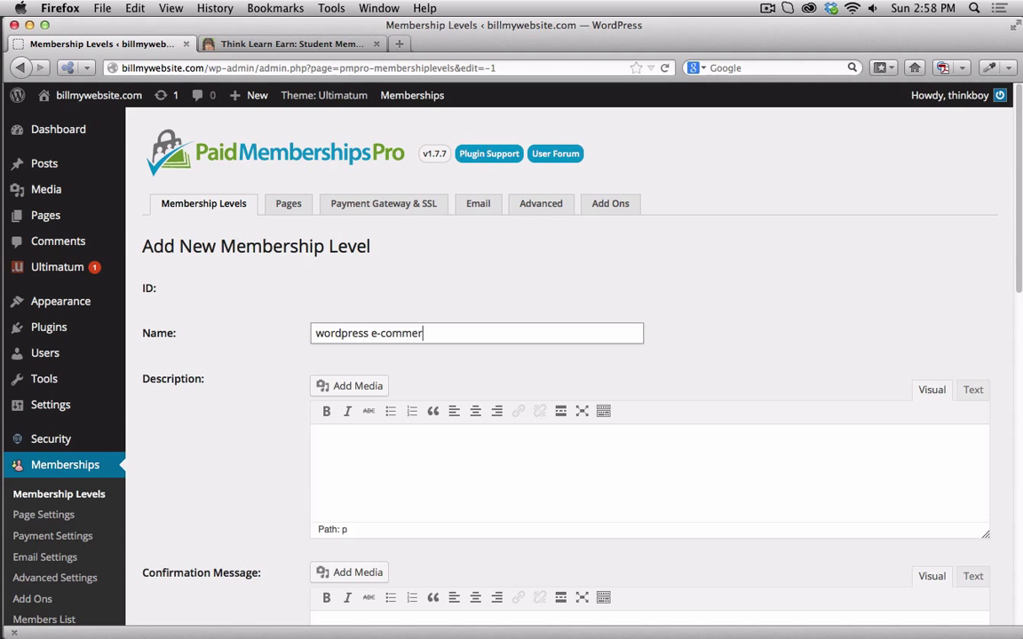
Fill the level's description with placeholder text "sdssdsdsdsd" and its confirmation message with "sdsdsdsdsdsds"
{"action": "left_click", "coordinate": [419, 469]}
{"action": "type", "text": "sdssdsdsdsd"}
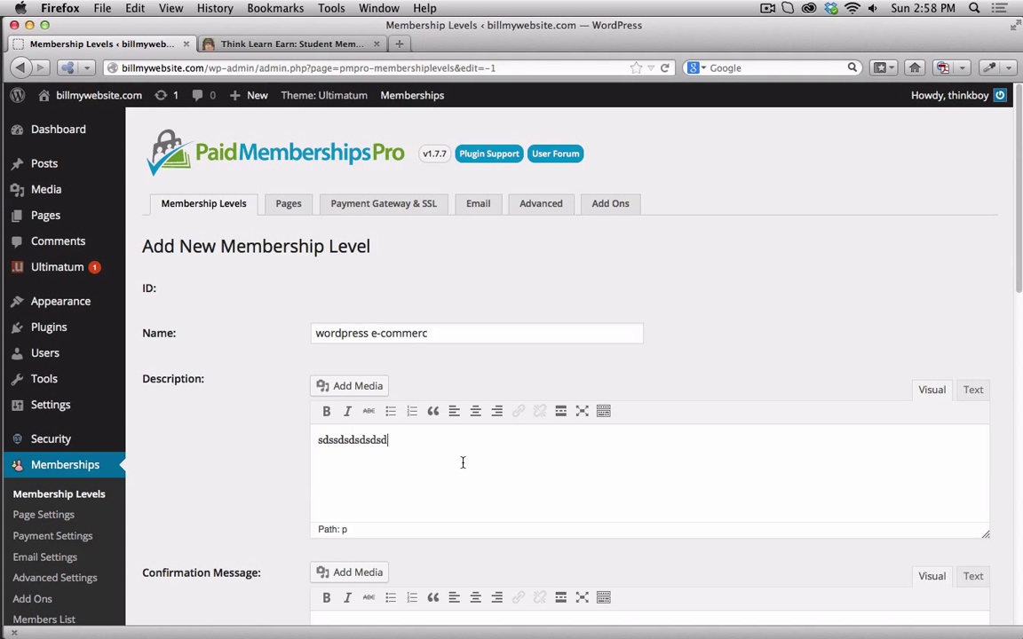
{"action": "scroll", "coordinate": [462, 462], "scroll_direction": "down", "scroll_amount": 4}
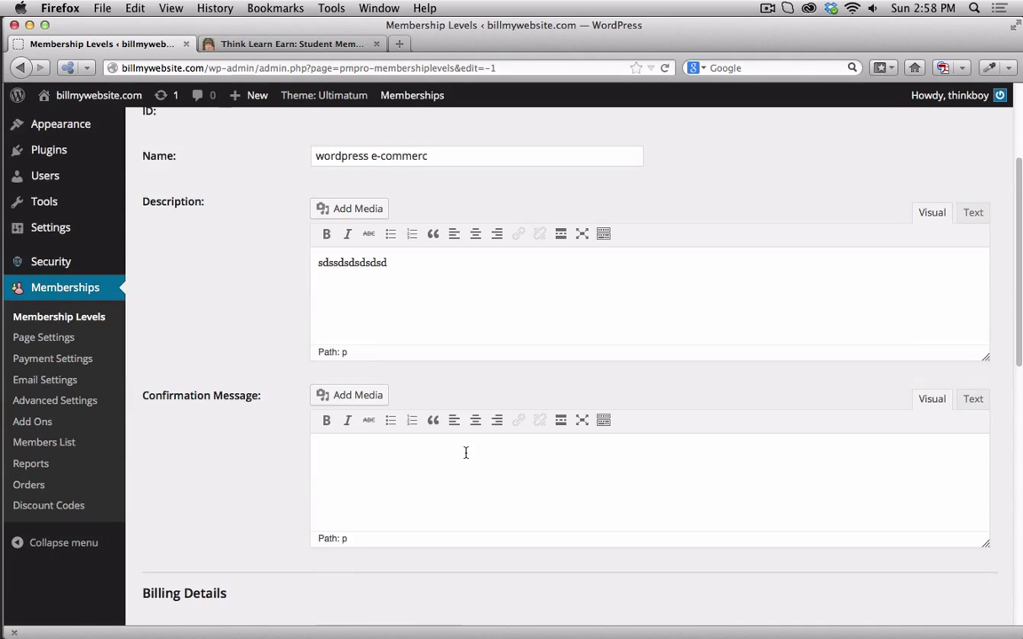
{"action": "left_click", "coordinate": [384, 475]}
{"action": "type", "text": "sdsdsdsdsdsds"}
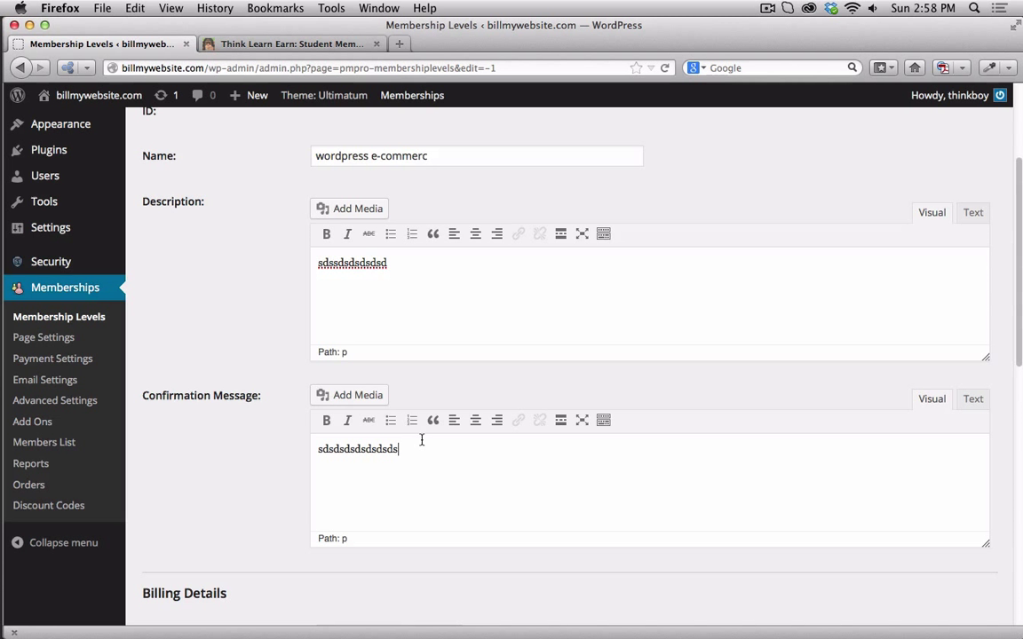
Set the membership level's initial payment to $2000
{"action": "scroll", "coordinate": [423, 441], "scroll_direction": "down", "scroll_amount": 7}
{"action": "left_click", "coordinate": [364, 327]}
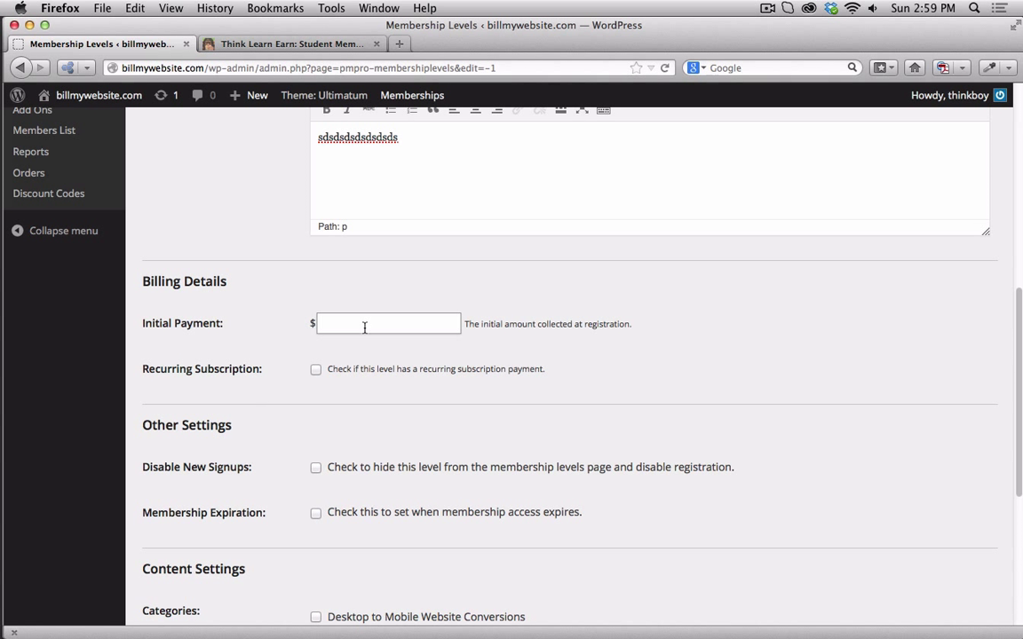
{"action": "type", "text": "2000"}
Include the "Wordpress e-Commmerce Devlopment" category in the level's content settings and save the level
{"action": "scroll", "coordinate": [596, 397], "scroll_direction": "down", "scroll_amount": 5}
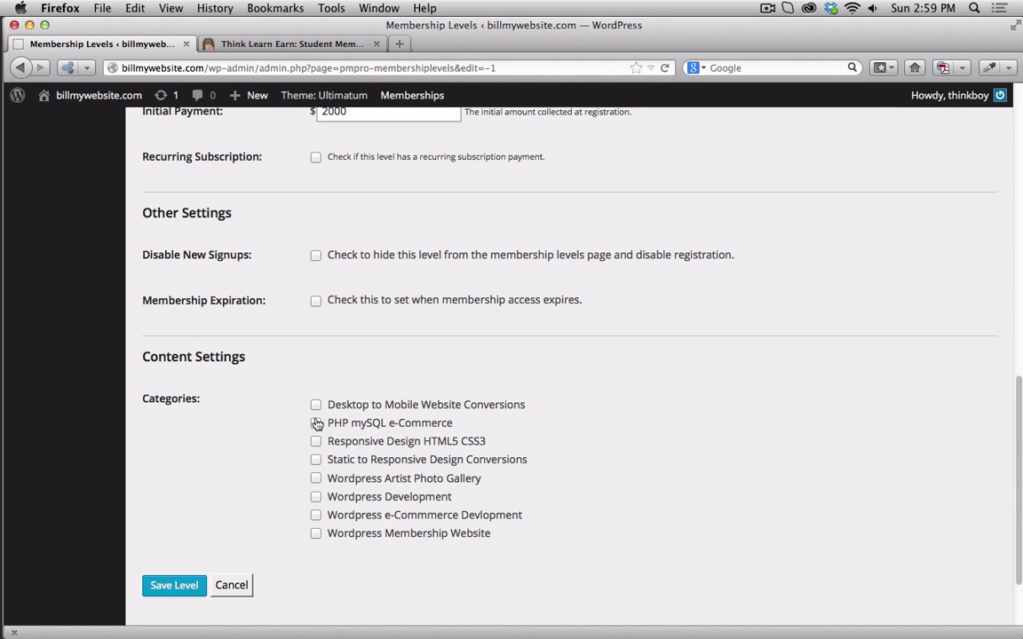
{"action": "left_click", "coordinate": [316, 515]}
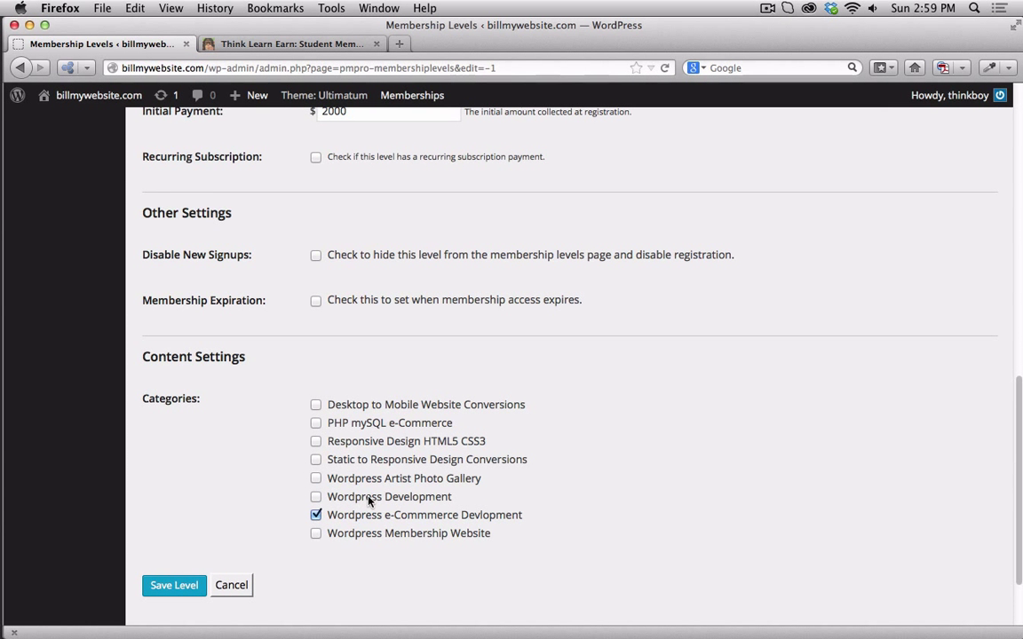
{"action": "scroll", "coordinate": [371, 496], "scroll_direction": "up", "scroll_amount": 4}
{"action": "scroll", "coordinate": [354, 378], "scroll_direction": "down", "scroll_amount": 5}
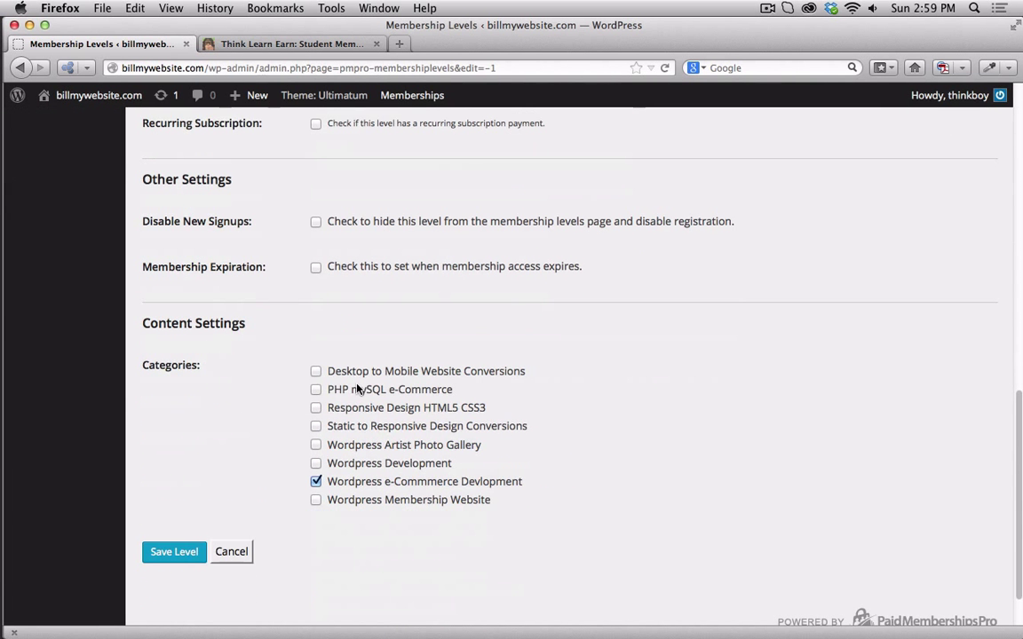
{"action": "left_click", "coordinate": [190, 554]}
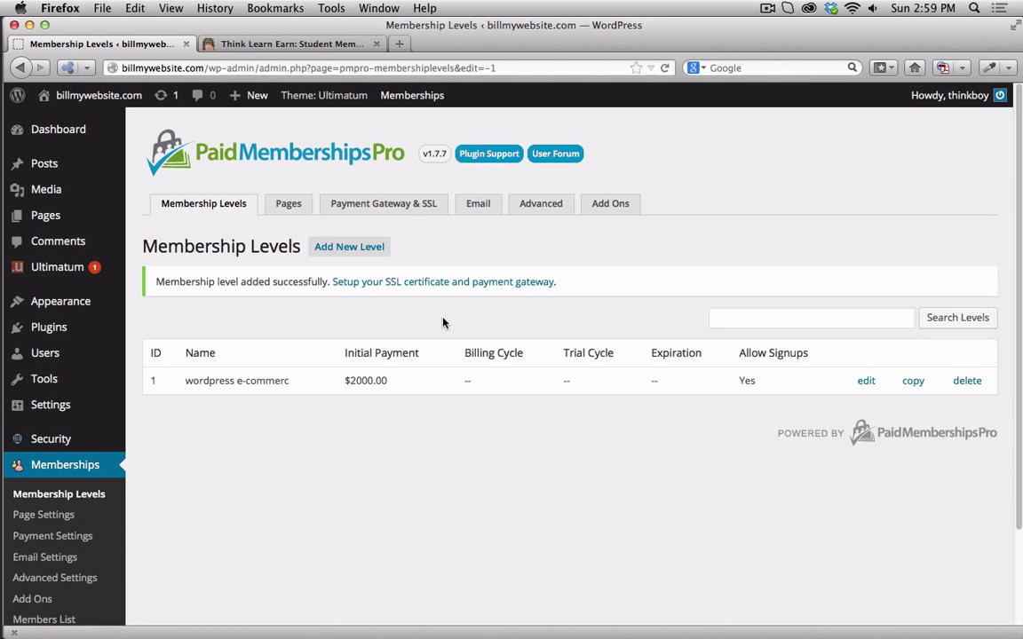
Go to the membership discount codes and start adding a new one
{"action": "mouse_move", "coordinate": [403, 106]}
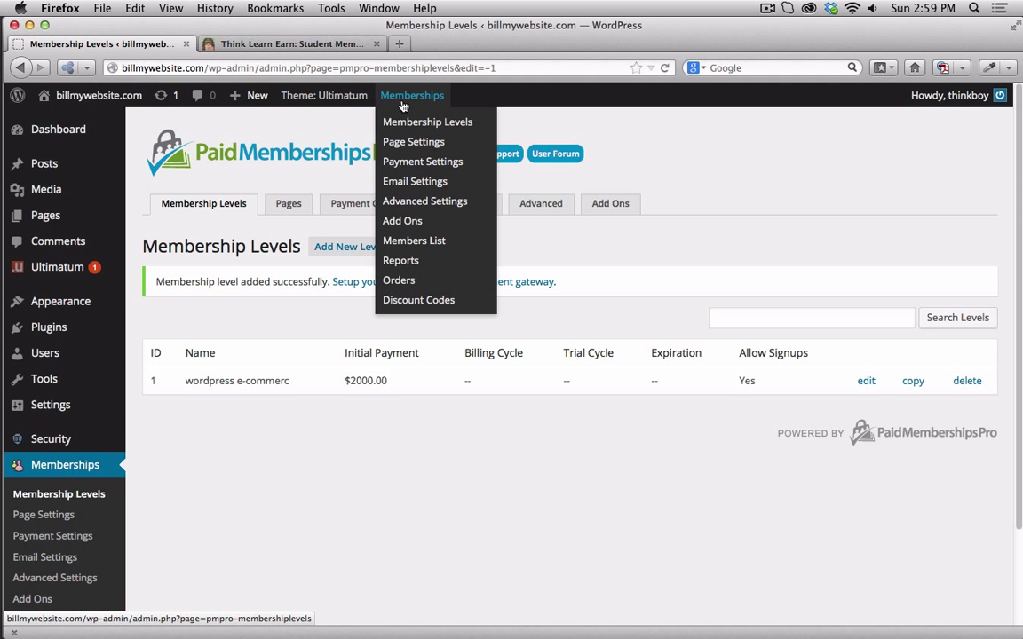
{"action": "left_click", "coordinate": [407, 302]}
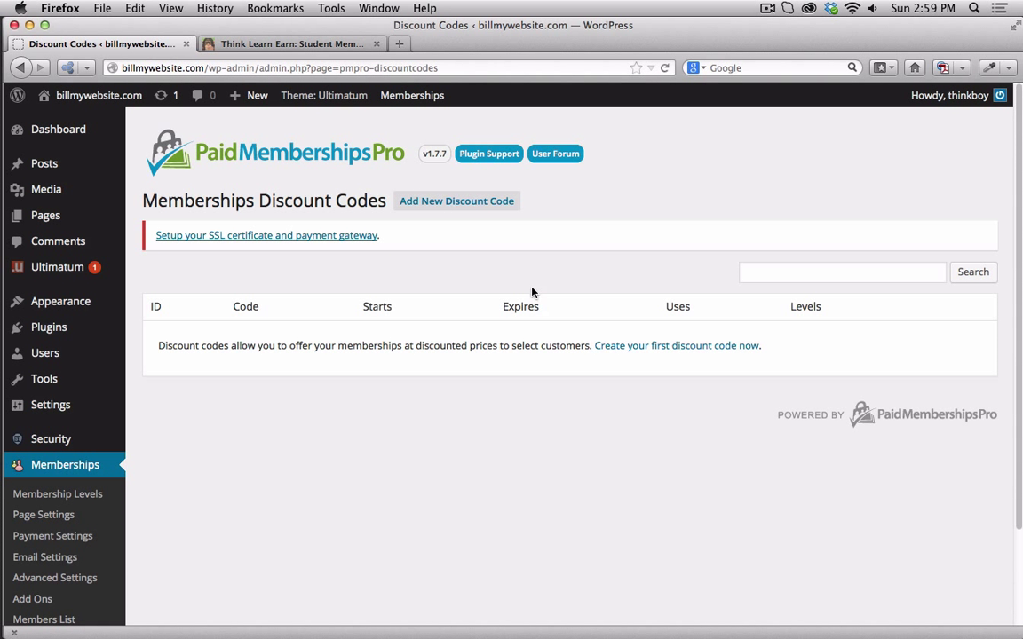
{"action": "left_click", "coordinate": [455, 200]}
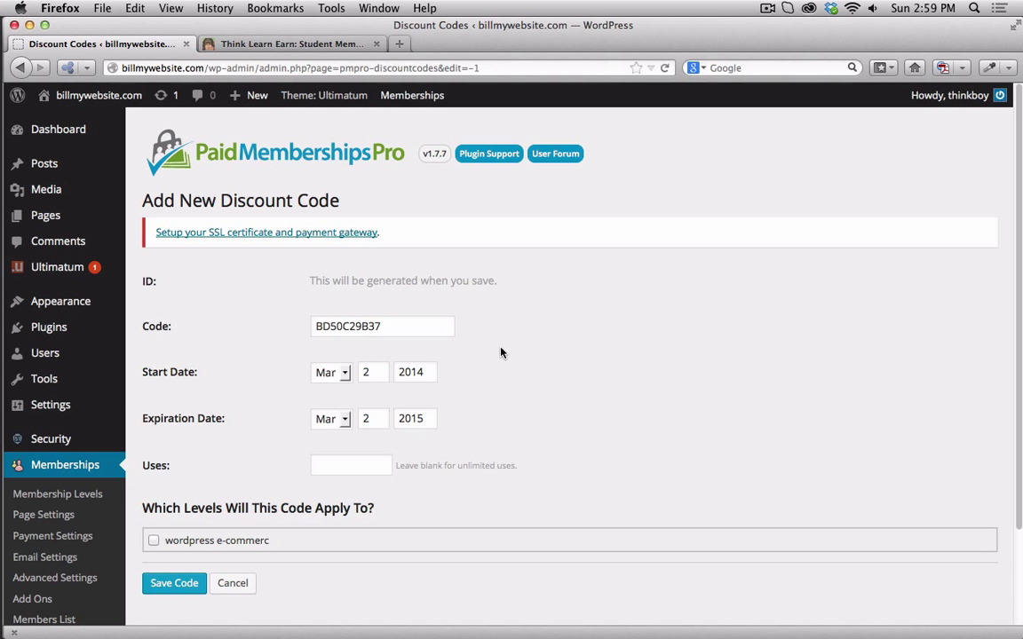
Replace the generated discount code with "payment-plan-wp-6mon"
{"action": "left_click_drag", "start_coordinate": [401, 330], "coordinate": [349, 315]}
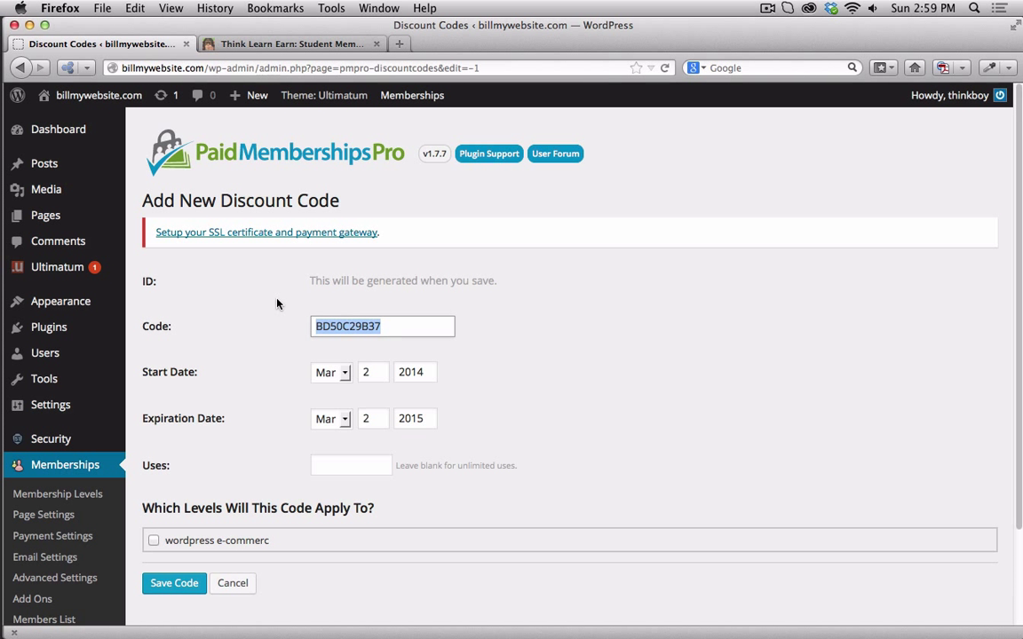
{"action": "type", "text": "paykent"}
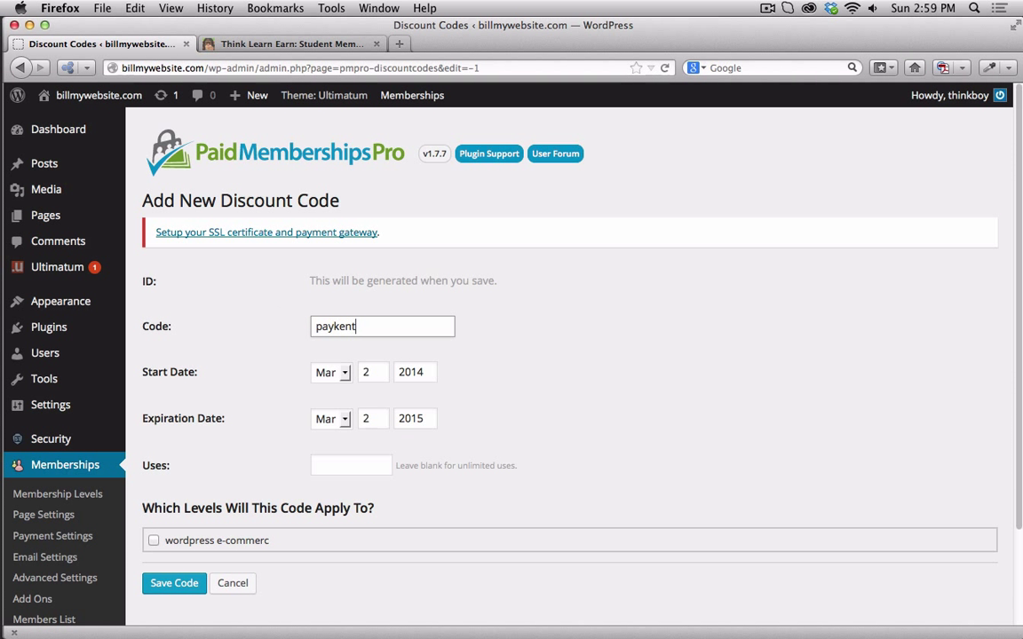
{"action": "key", "text": "BackSpace"}
{"action": "key", "text": "BackSpace"}
{"action": "key", "text": "BackSpace"}
{"action": "key", "text": "BackSpace"}
{"action": "key", "text": "BackSpace"}
{"action": "type", "text": "yment"}
{"action": "key", "text": "BackSpace"}
{"action": "key", "text": "BackSpace"}
{"action": "key", "text": "BackSpace"}
{"action": "key", "text": "BackSpace"}
{"action": "key", "text": "BackSpace"}
{"action": "type", "text": "yment"}
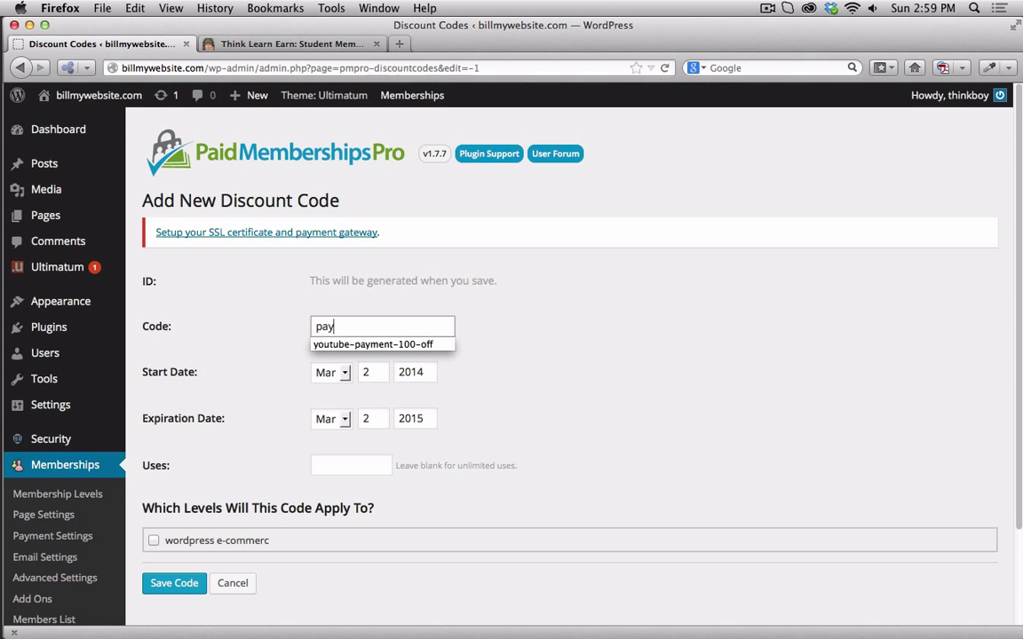
{"action": "key", "text": "BackSpace"}
{"action": "key", "text": "BackSpace"}
{"action": "key", "text": "BackSpace"}
{"action": "key", "text": "BackSpace"}
{"action": "type", "text": "ment-p"}
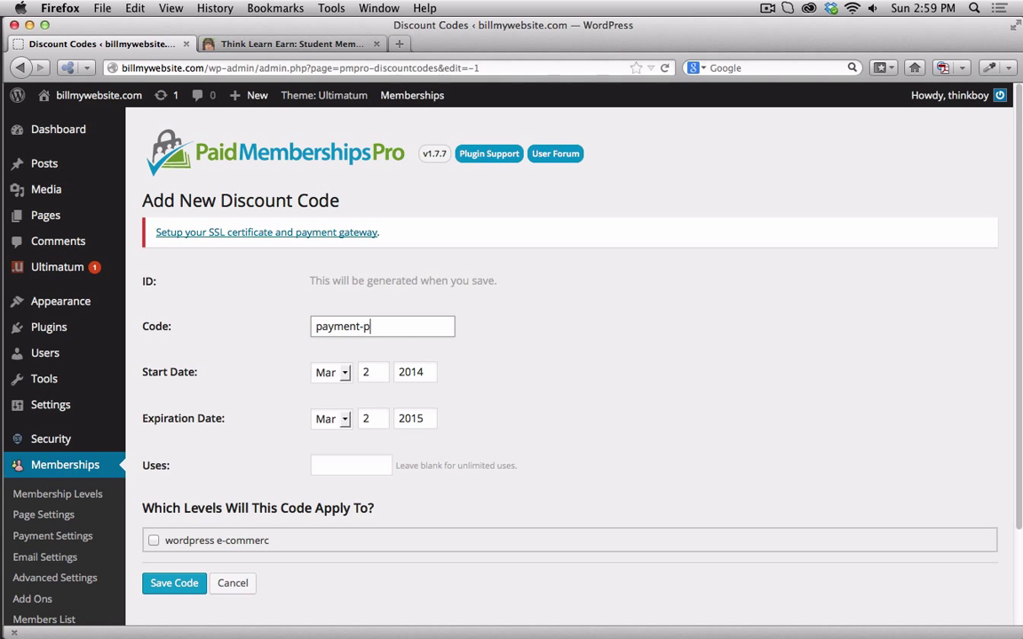
{"action": "type", "text": "lan-wp-6mon"}
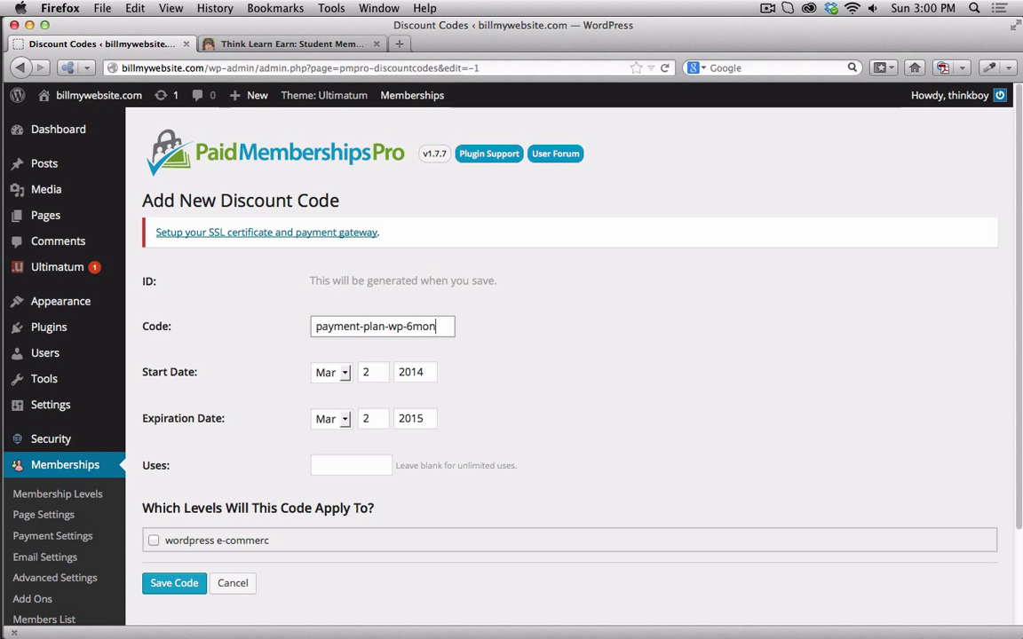
Apply the discount code to the "wordpress e-commerc" level and set its initial payment to $500
{"action": "scroll", "coordinate": [408, 338], "scroll_direction": "down", "scroll_amount": 3}
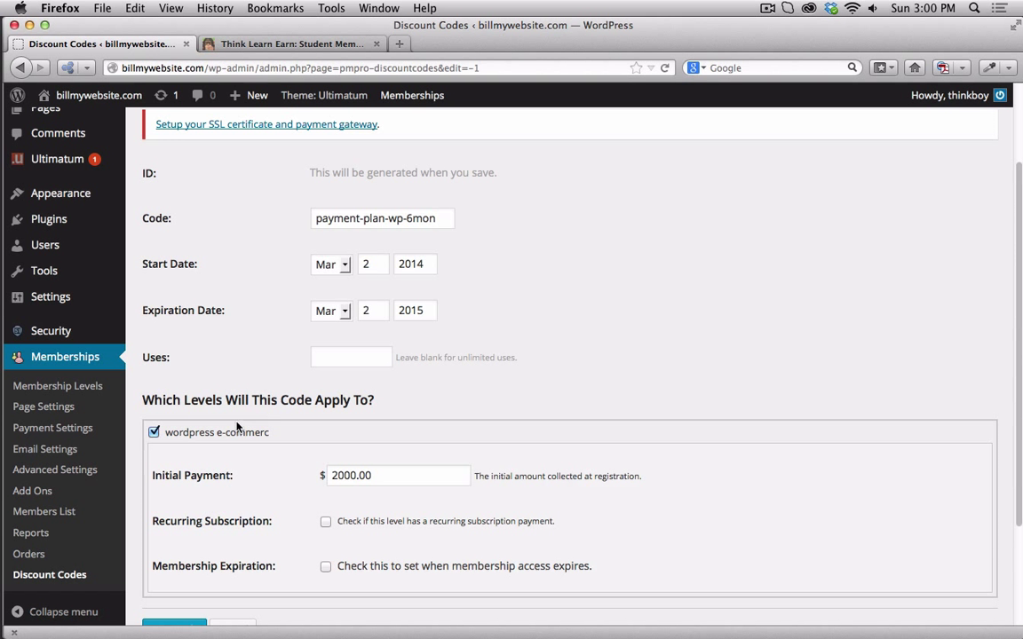
{"action": "scroll", "coordinate": [363, 431], "scroll_direction": "down", "scroll_amount": 3}
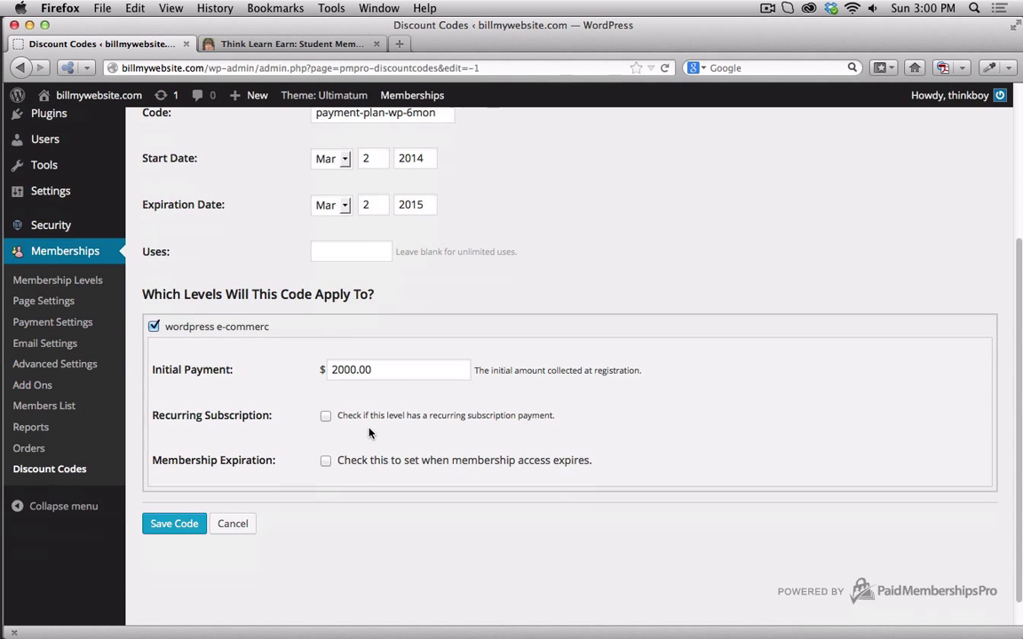
{"action": "triple_click", "coordinate": [384, 370]}
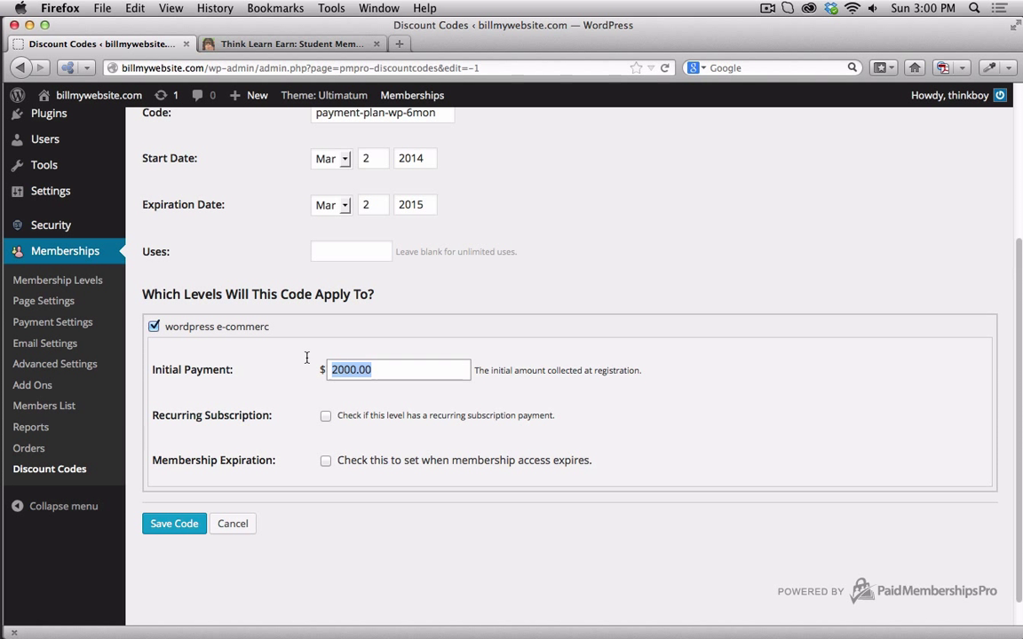
{"action": "type", "text": "500"}
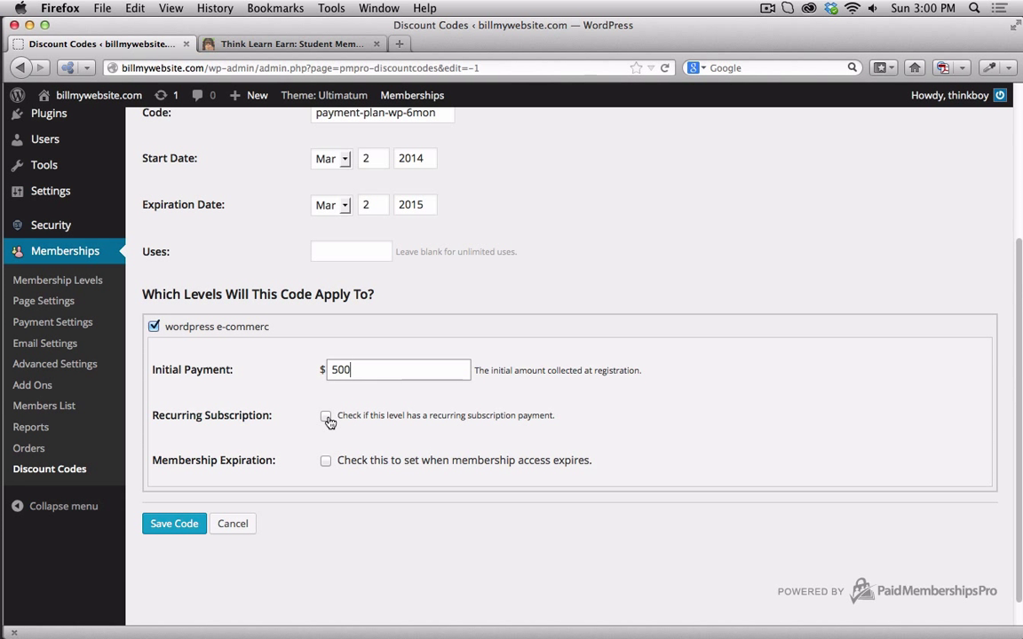
Enable a recurring subscription for the level and set its billing amount to $500 per 1 month
{"action": "left_click", "coordinate": [327, 417]}
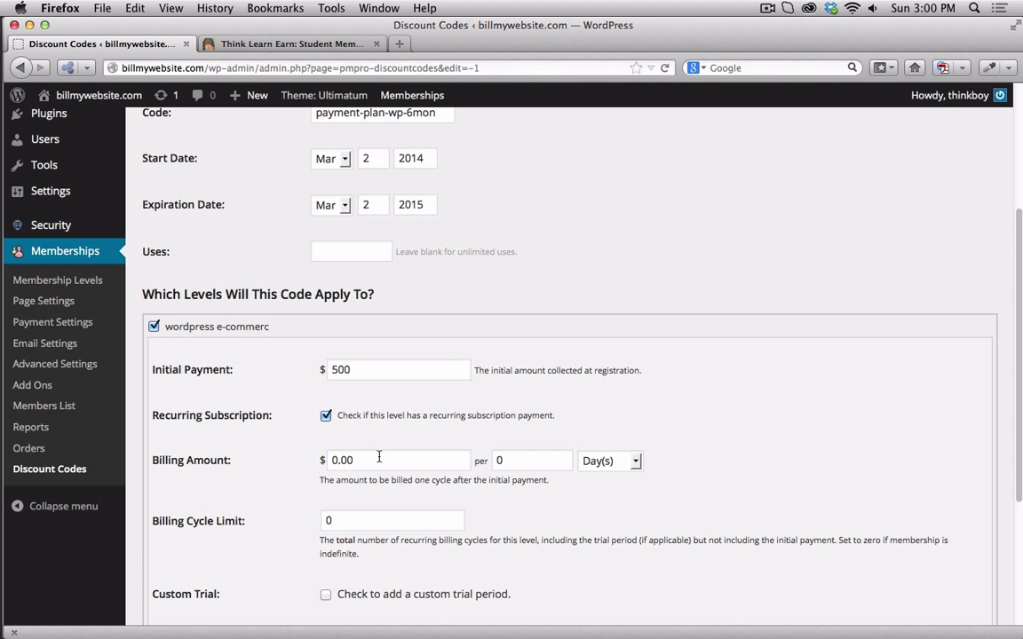
{"action": "triple_click", "coordinate": [379, 459]}
{"action": "type", "text": "500"}
{"action": "double_click", "coordinate": [508, 461]}
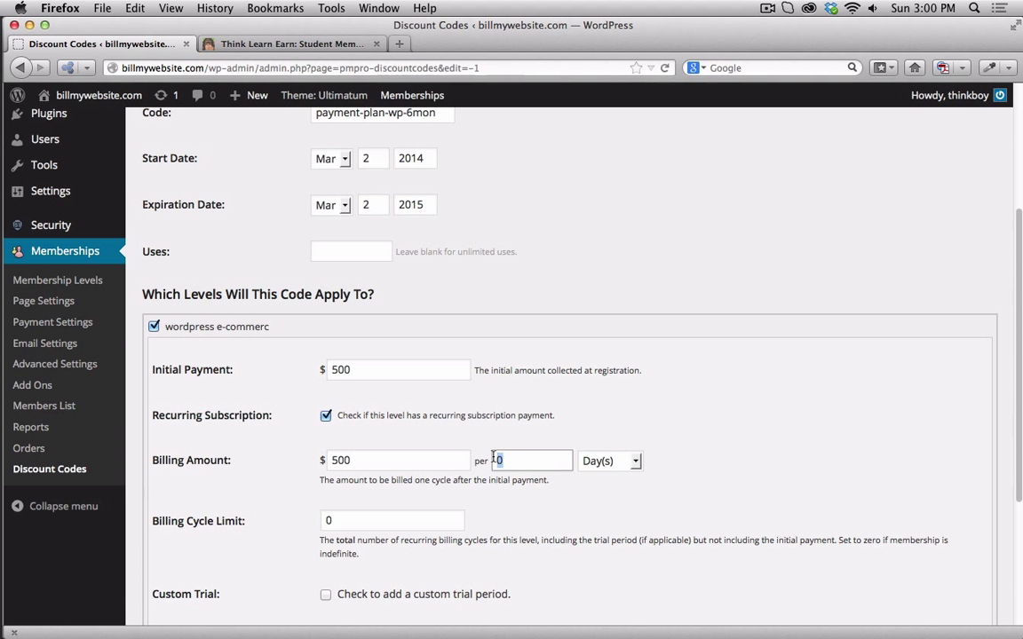
{"action": "type", "text": "10"}
{"action": "key", "text": "BackSpace"}
{"action": "left_click", "coordinate": [636, 460]}
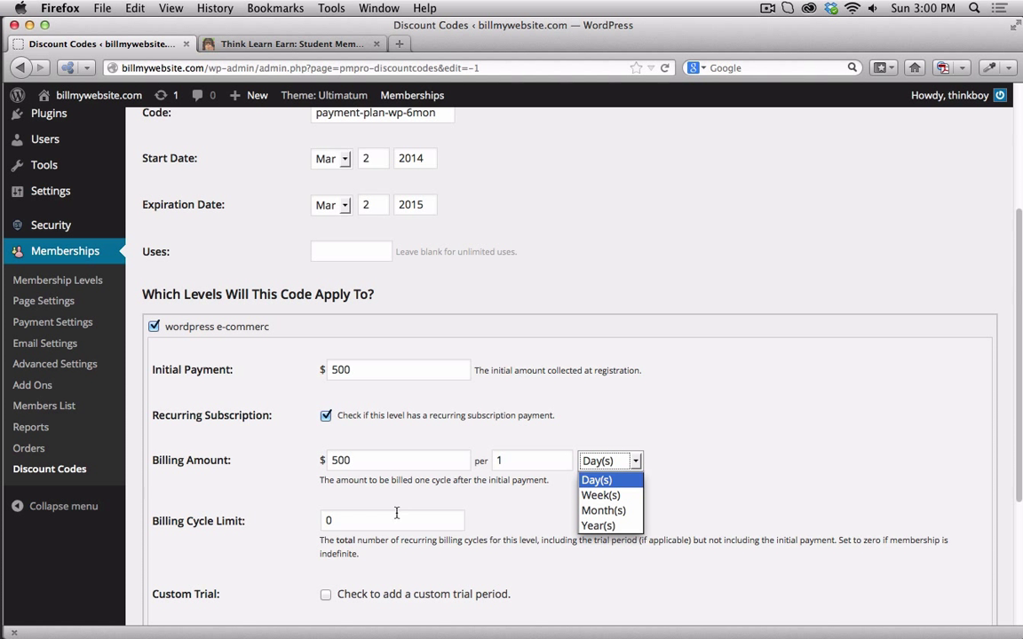
{"action": "left_click", "coordinate": [600, 511]}
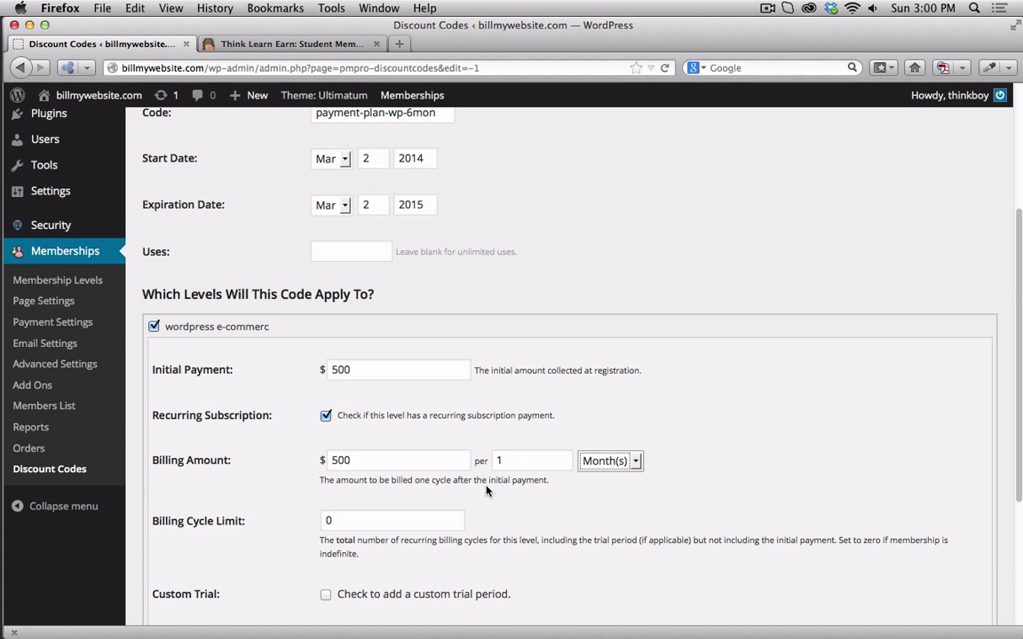
Set the billing cycle limit to 5 and save the discount code
{"action": "key", "text": "Tab"}
{"action": "type", "text": "5"}
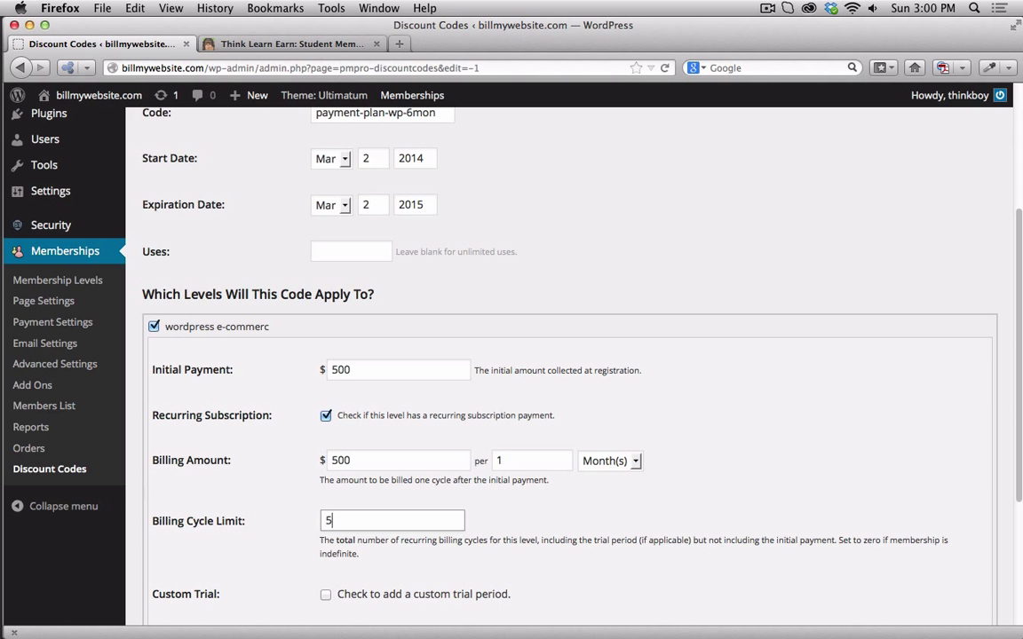
{"action": "left_click", "coordinate": [719, 456]}
{"action": "scroll", "coordinate": [710, 466], "scroll_direction": "down", "scroll_amount": 4}
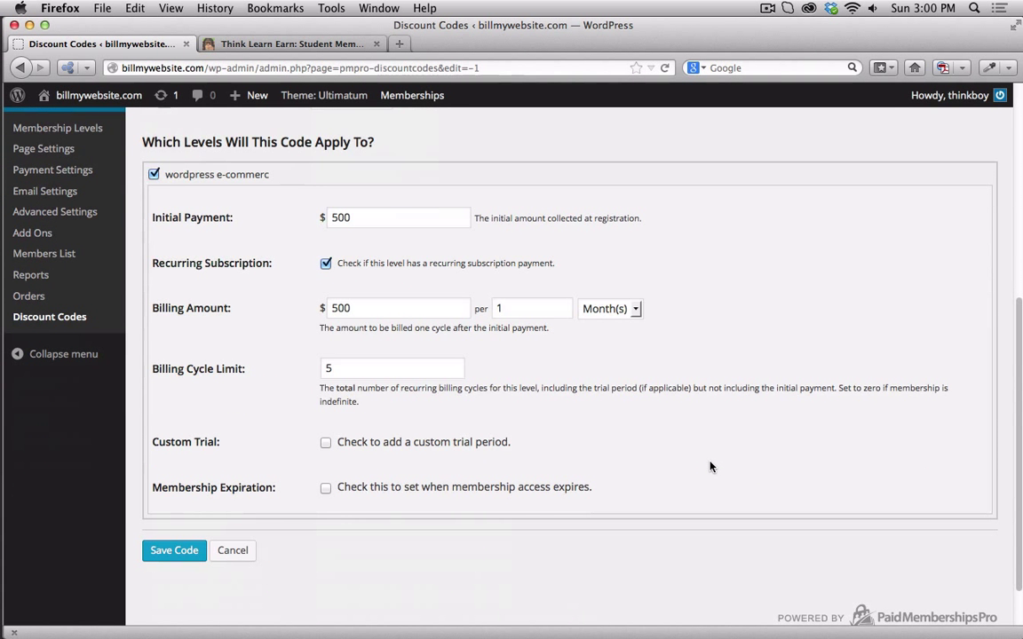
{"action": "scroll", "coordinate": [702, 466], "scroll_direction": "up", "scroll_amount": 1}
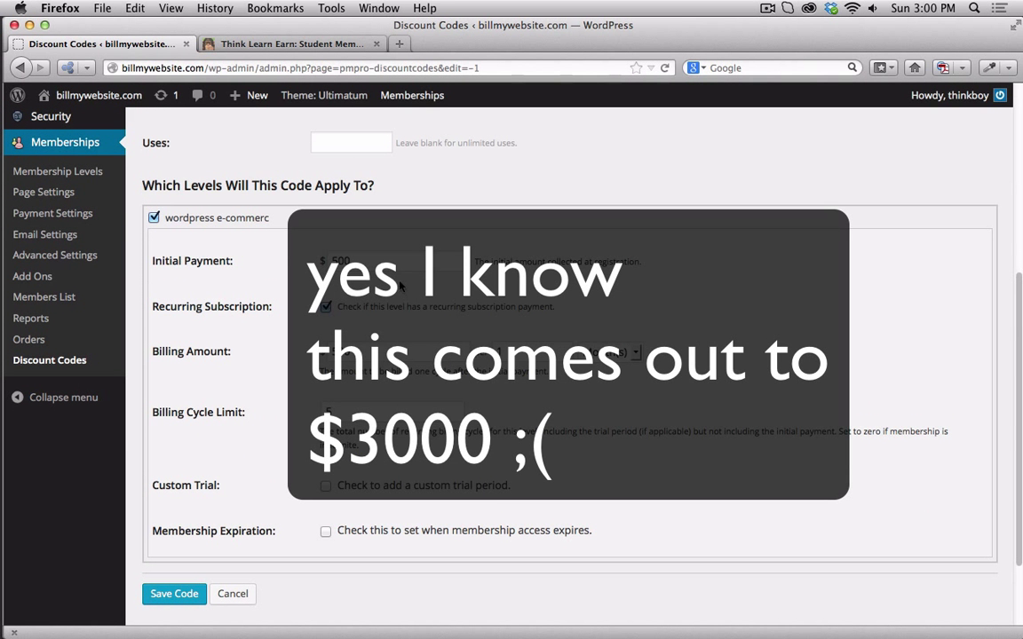
{"action": "double_click", "coordinate": [388, 261]}
{"action": "scroll", "coordinate": [603, 381], "scroll_direction": "down", "scroll_amount": 3}
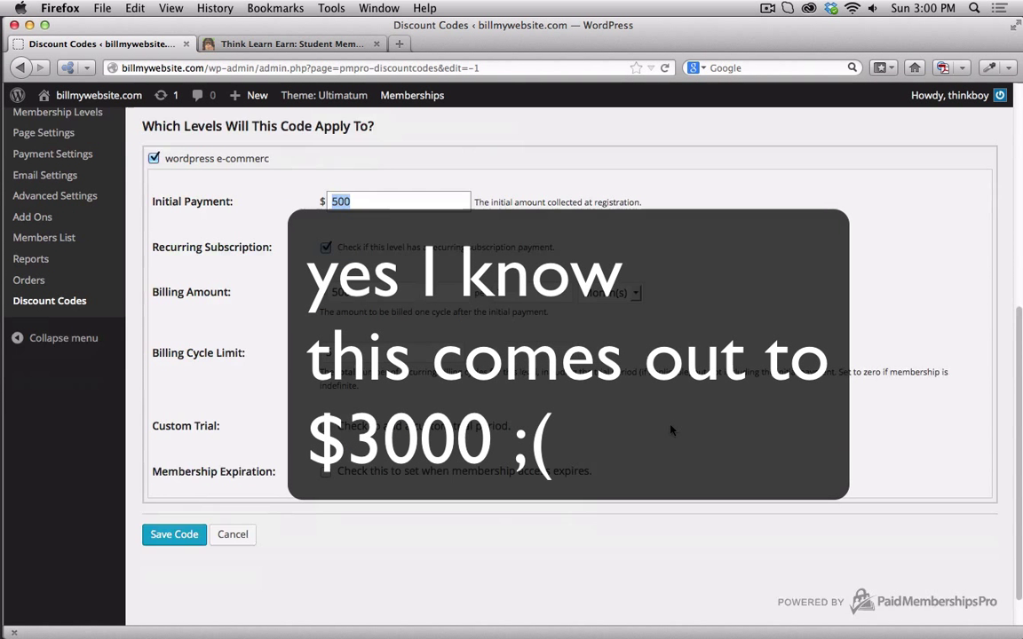
{"action": "left_click", "coordinate": [177, 493]}
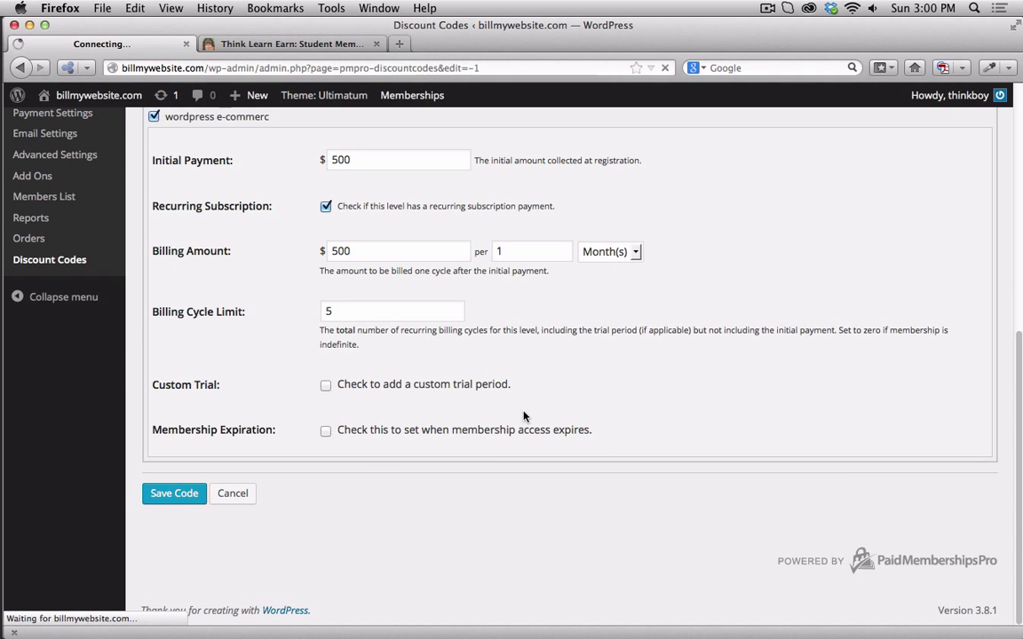
Return to the discount codes list and open the level's checkout page for the "payment-plan-wp-6mon" code
{"action": "scroll", "coordinate": [572, 366], "scroll_direction": "down", "scroll_amount": 2}
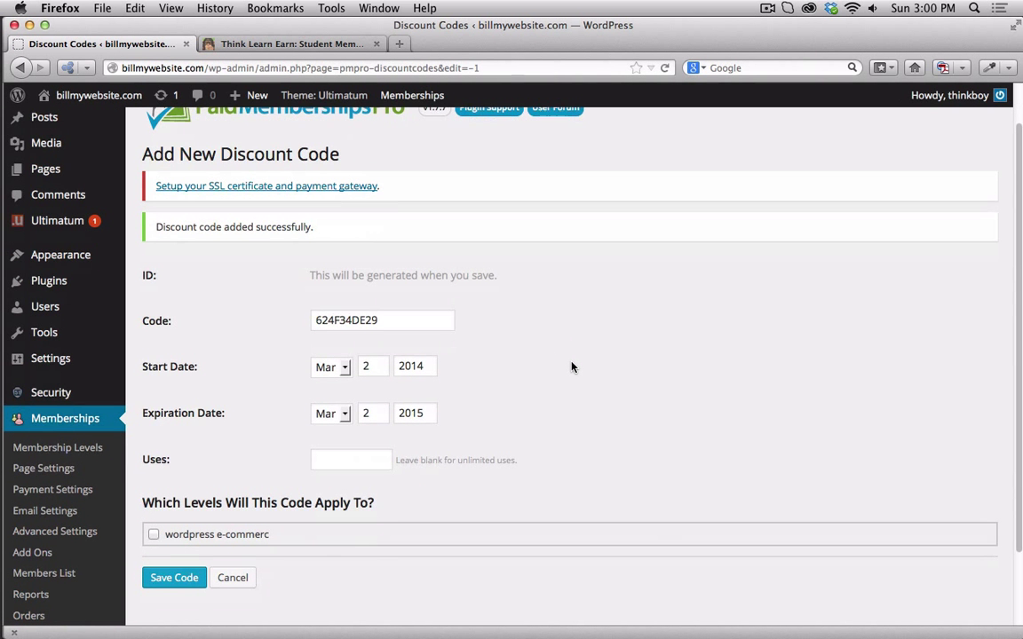
{"action": "scroll", "coordinate": [572, 364], "scroll_direction": "up", "scroll_amount": 2}
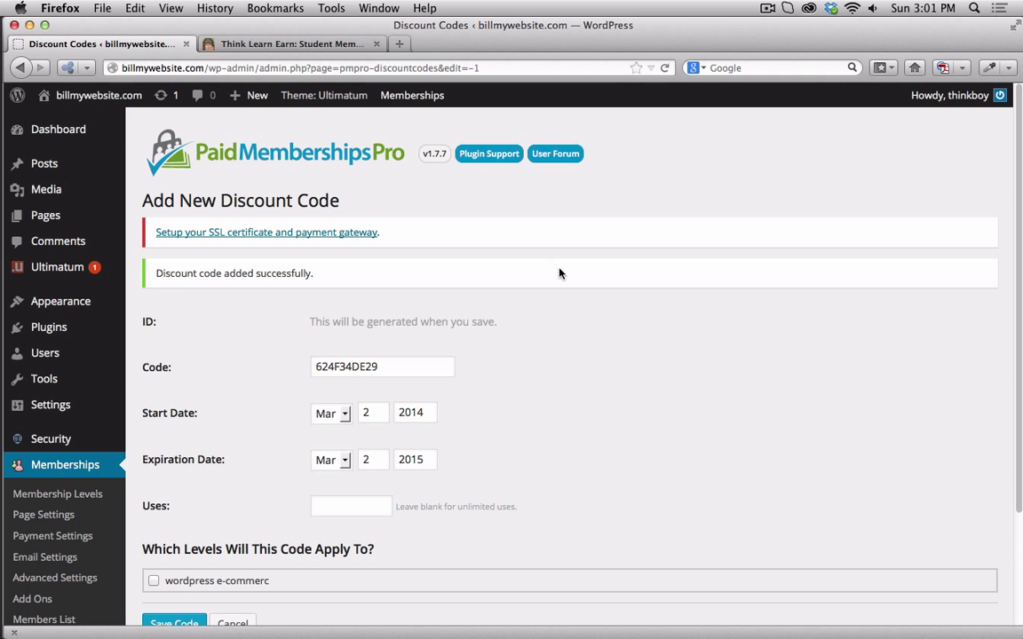
{"action": "mouse_move", "coordinate": [423, 100]}
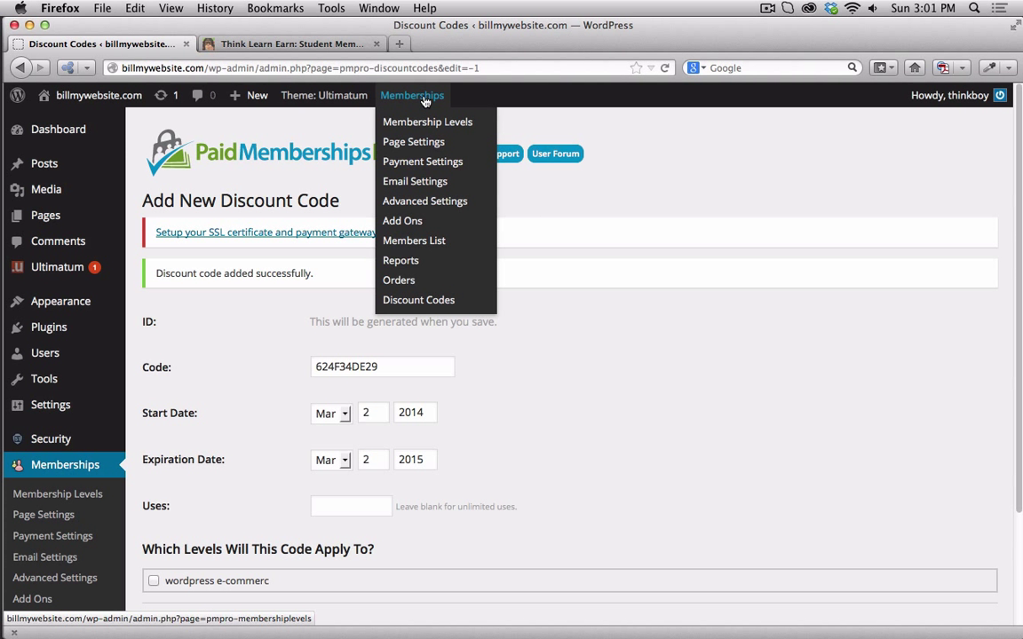
{"action": "left_click", "coordinate": [409, 302]}
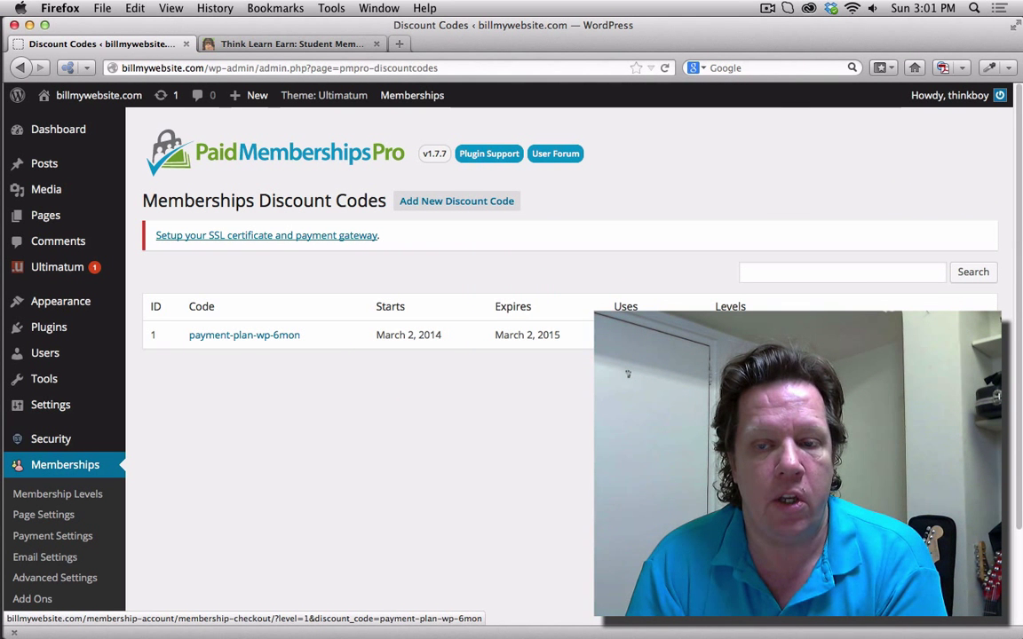
{"action": "left_click", "coordinate": [733, 335]}
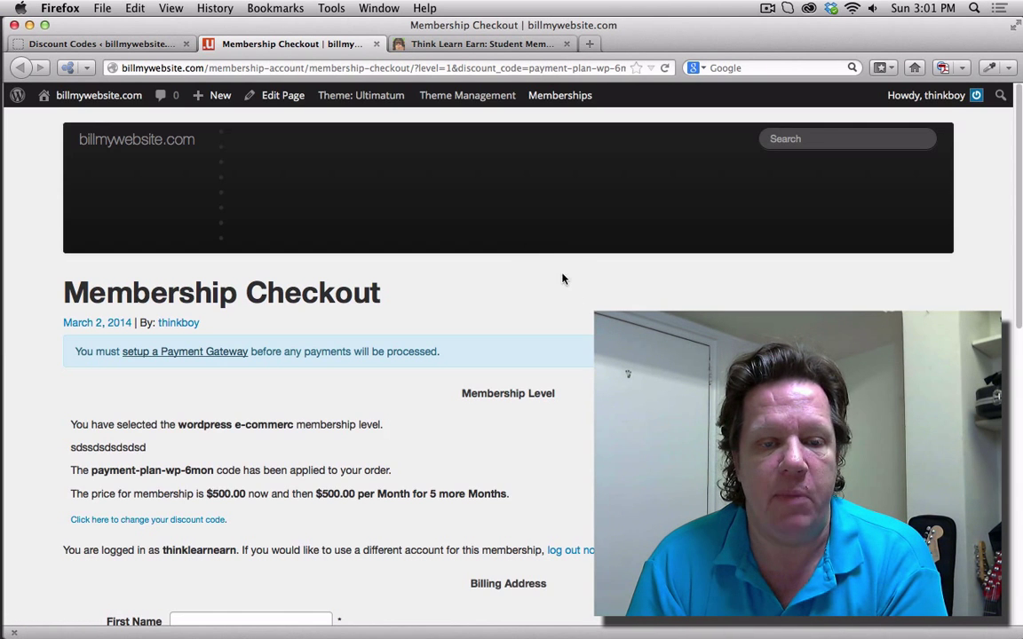
Examine the checkout page's web address, the discounted membership price terms and the billing address form
{"action": "scroll", "coordinate": [293, 319], "scroll_direction": "down", "scroll_amount": 3}
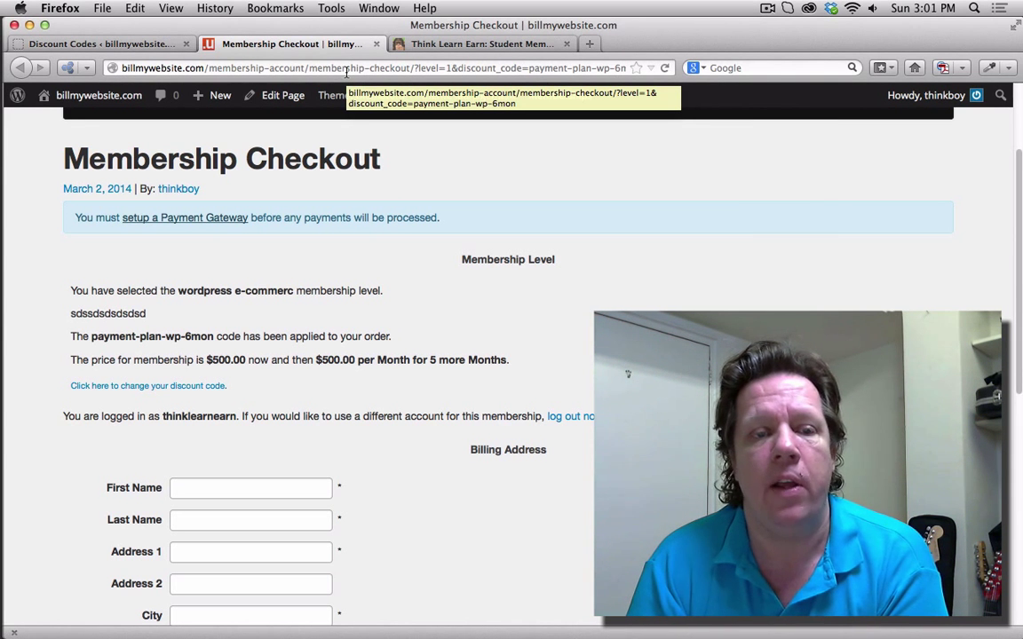
{"action": "left_click", "coordinate": [296, 68]}
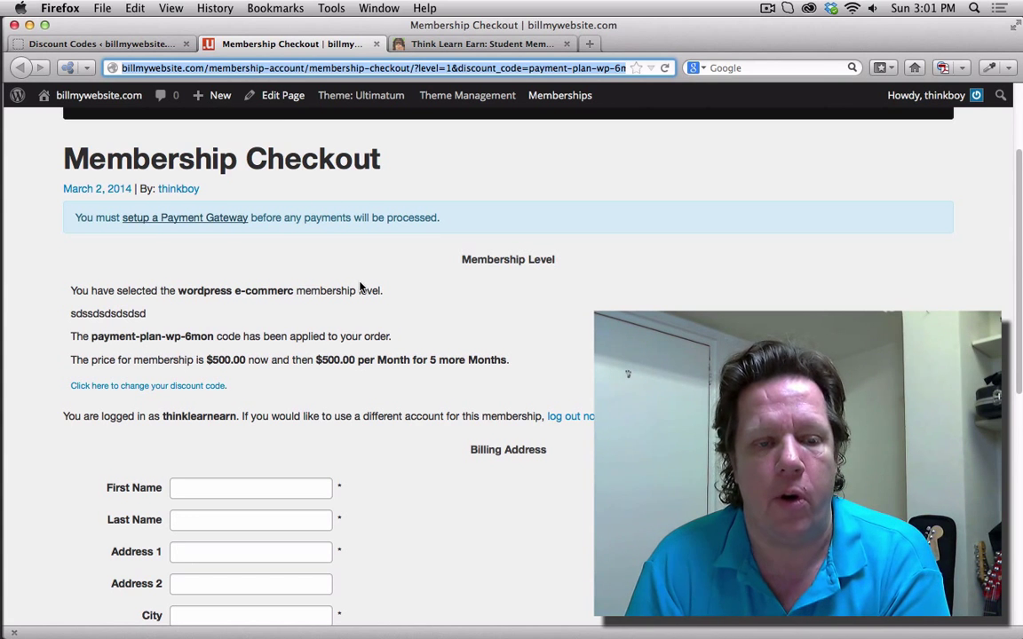
{"action": "scroll", "coordinate": [361, 286], "scroll_direction": "down", "scroll_amount": 1}
{"action": "scroll", "coordinate": [361, 286], "scroll_direction": "down", "scroll_amount": 2}
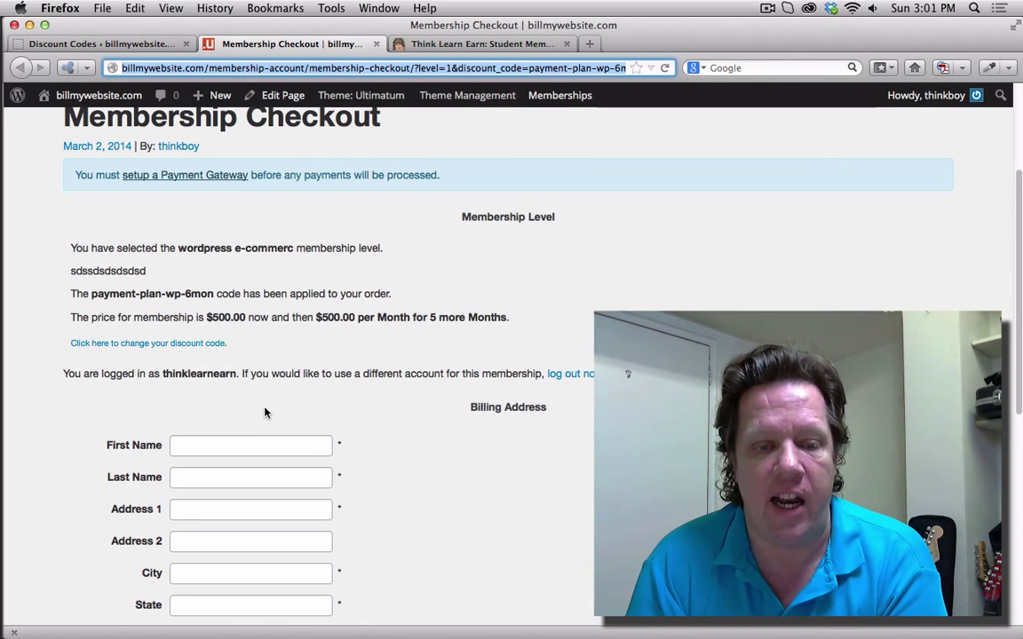
{"action": "scroll", "coordinate": [265, 413], "scroll_direction": "down", "scroll_amount": 5}
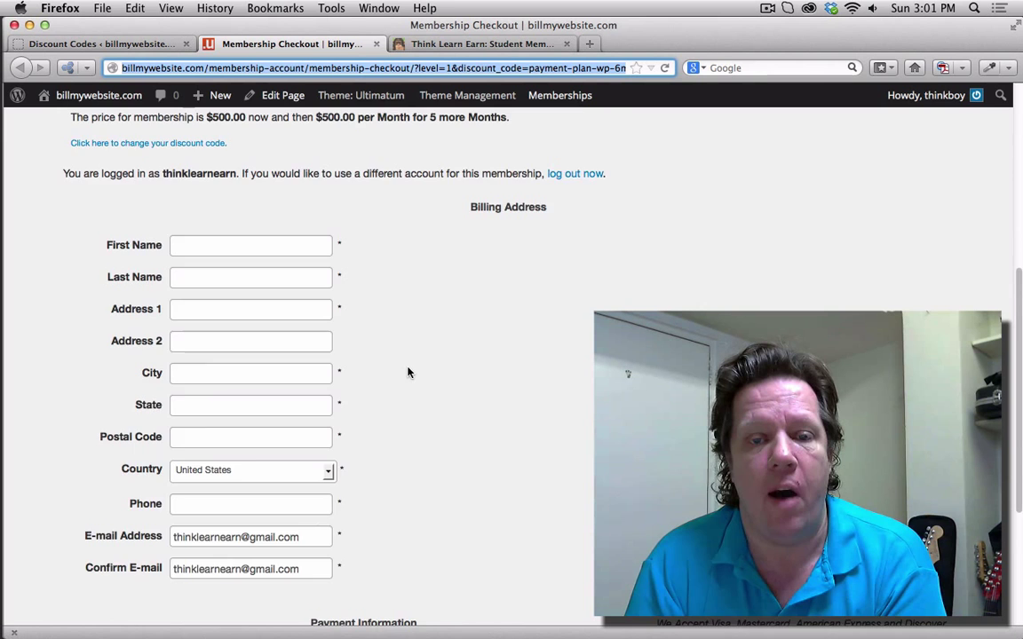
{"action": "scroll", "coordinate": [408, 372], "scroll_direction": "up", "scroll_amount": 3}
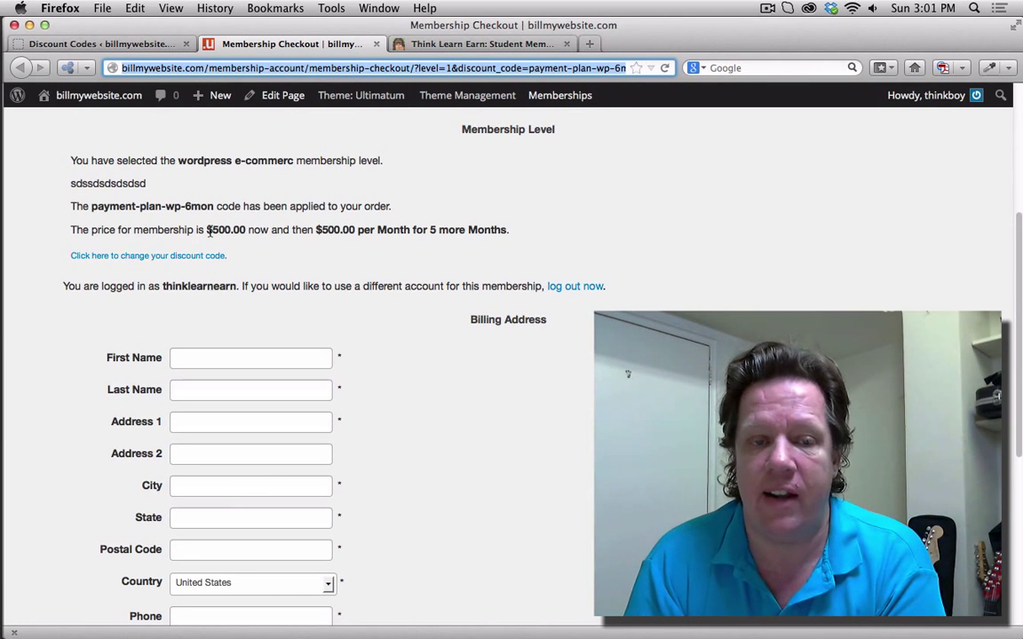
{"action": "double_click", "coordinate": [215, 230]}
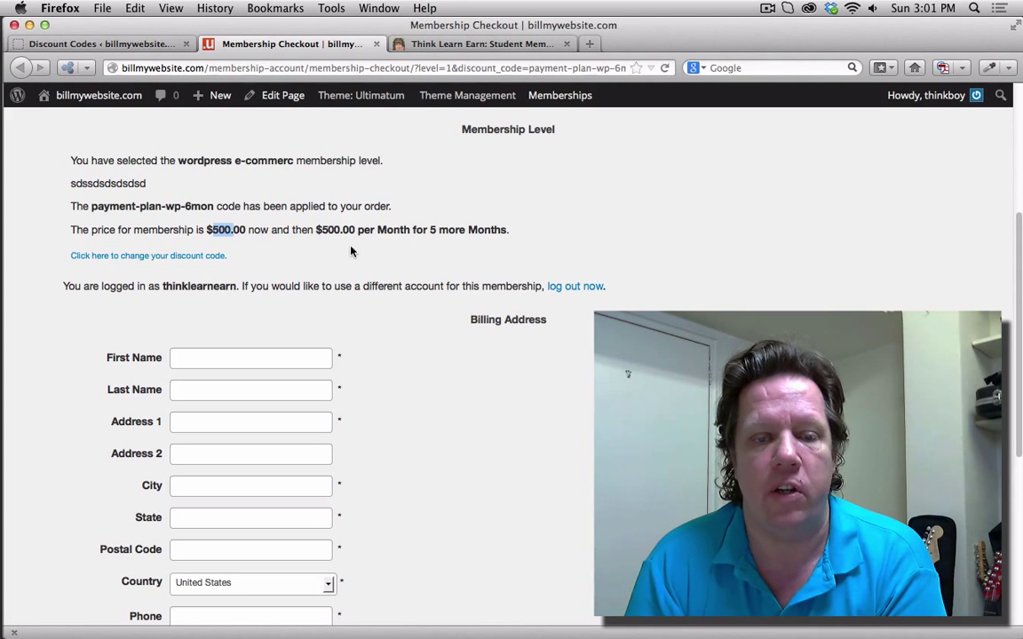
{"action": "scroll", "coordinate": [388, 251], "scroll_direction": "up", "scroll_amount": 3}
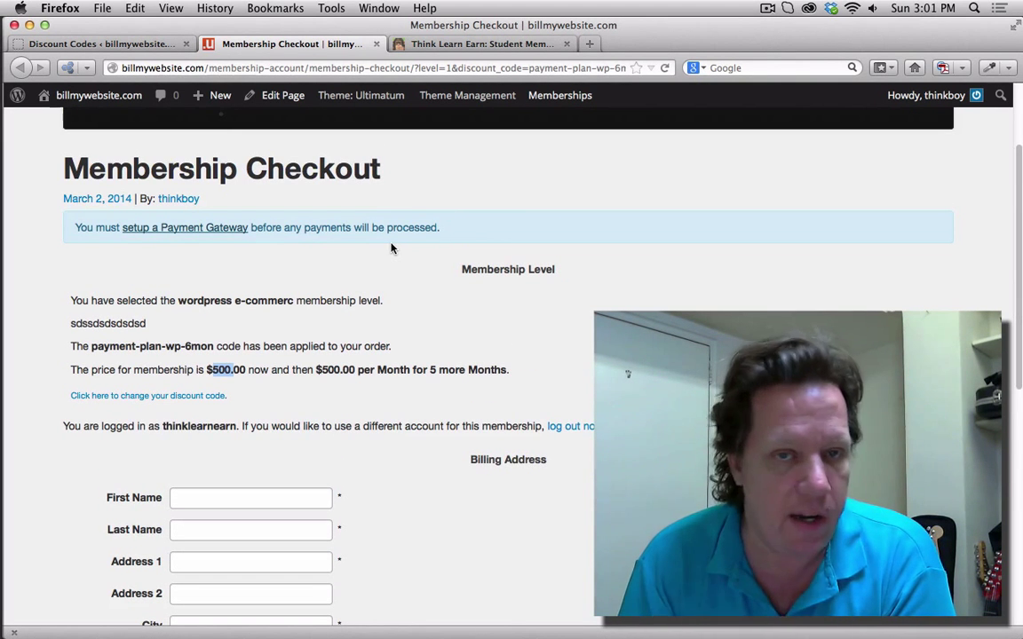